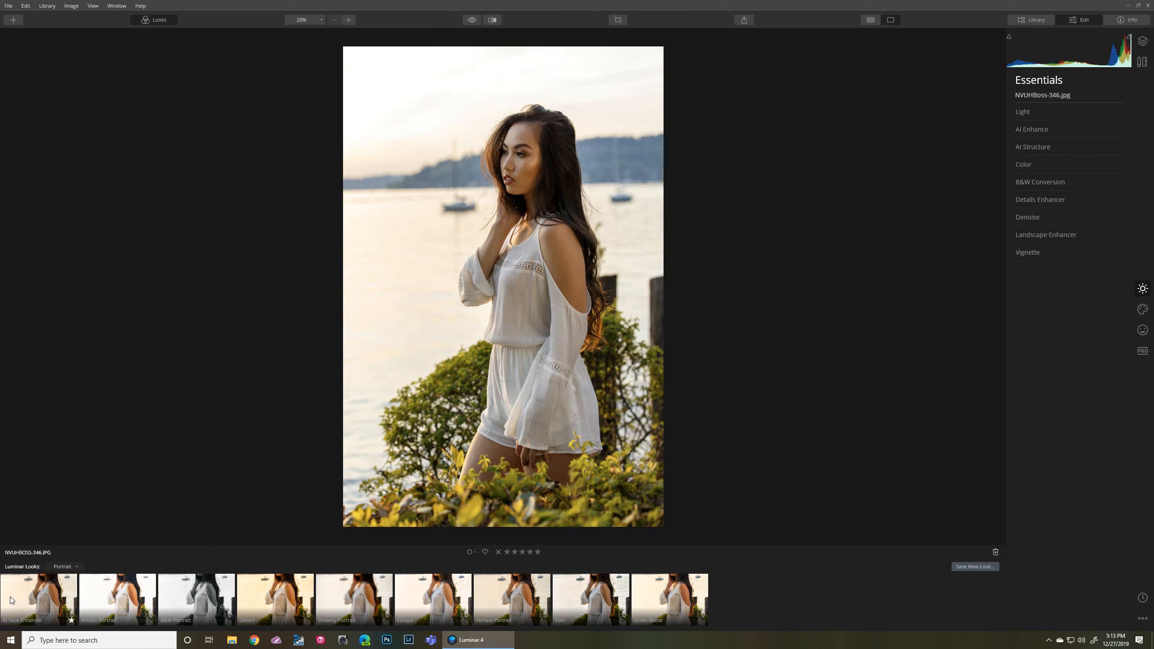
# Apply the AI Face Enhancer look and set the Landscape Enhancer's Golden Hour to 40 and Foliage Enhancer to 15
pyautogui.click(14, 594)
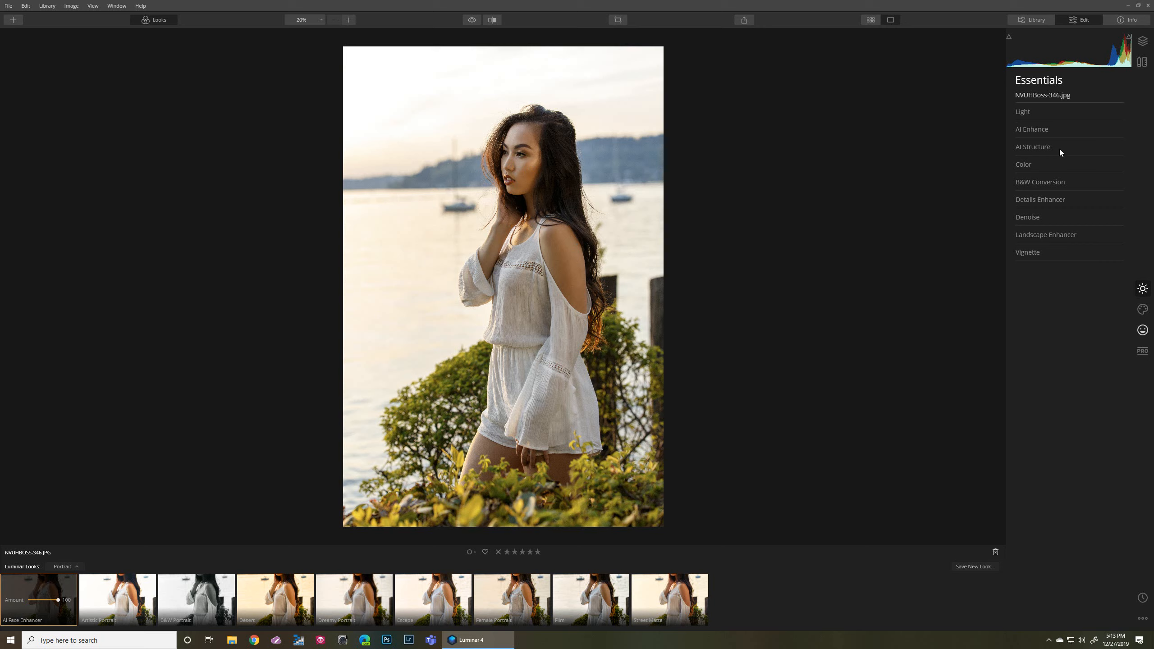
pyautogui.click(1050, 237)
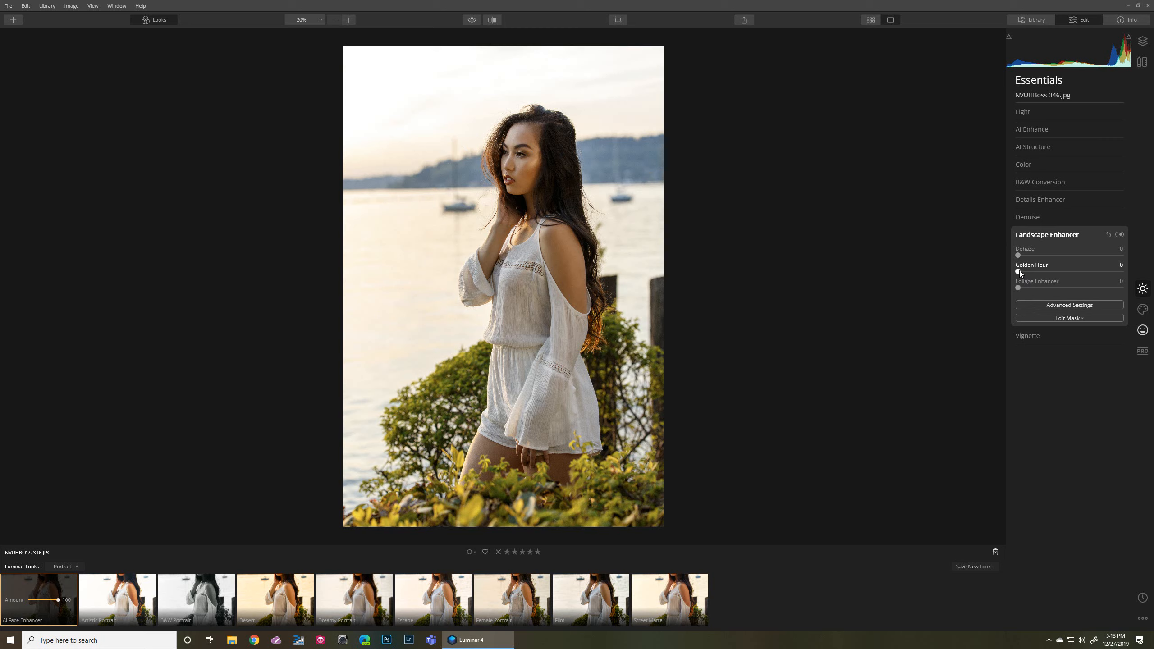
pyautogui.moveTo(1018, 271); pyautogui.dragTo(1037, 272)
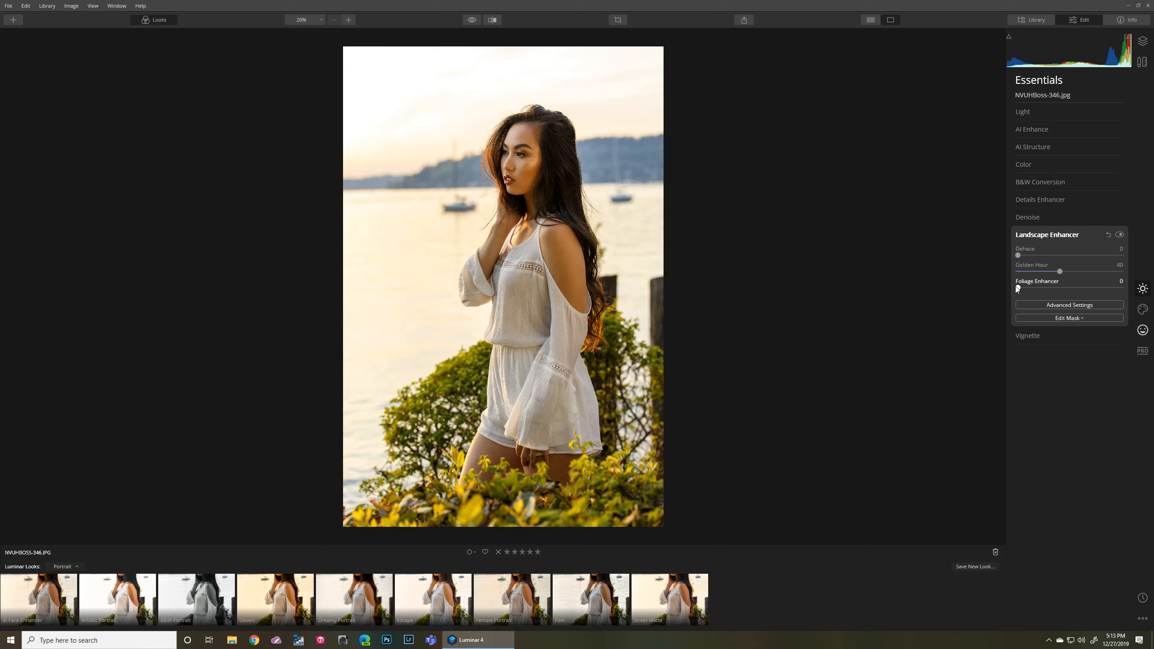
pyautogui.moveTo(1023, 291); pyautogui.dragTo(1024, 291)
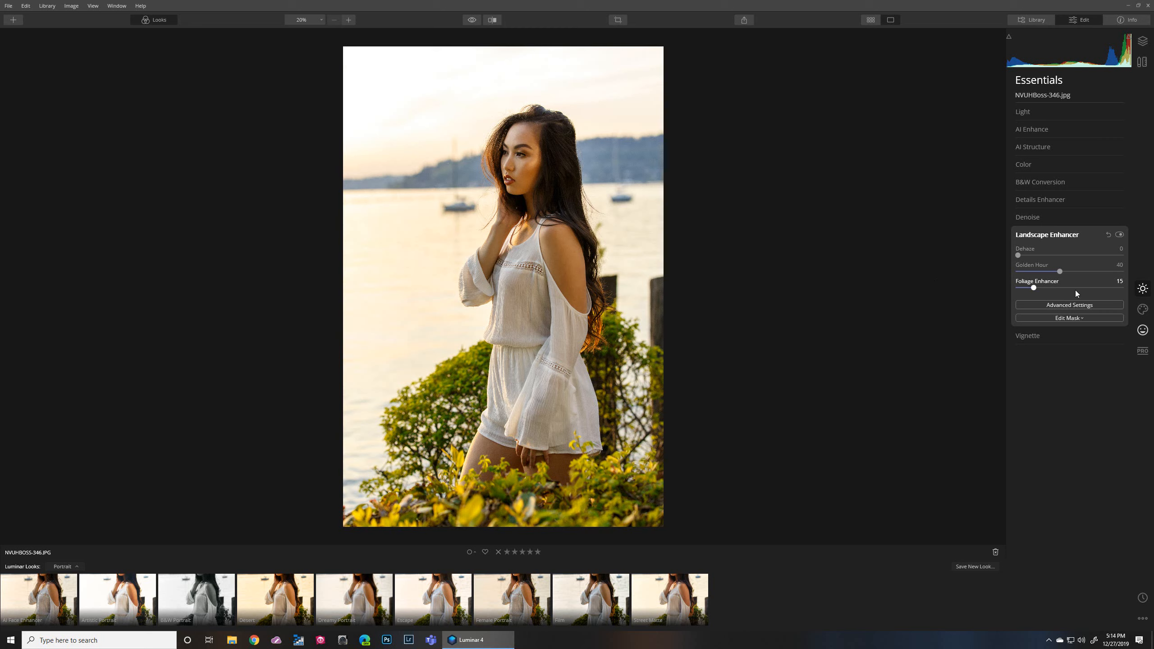
# Replace the photo's sky with Sunset Clouds 1 using AI Sky Replacement and set its Horizon Position to 71
pyautogui.click(1146, 314)
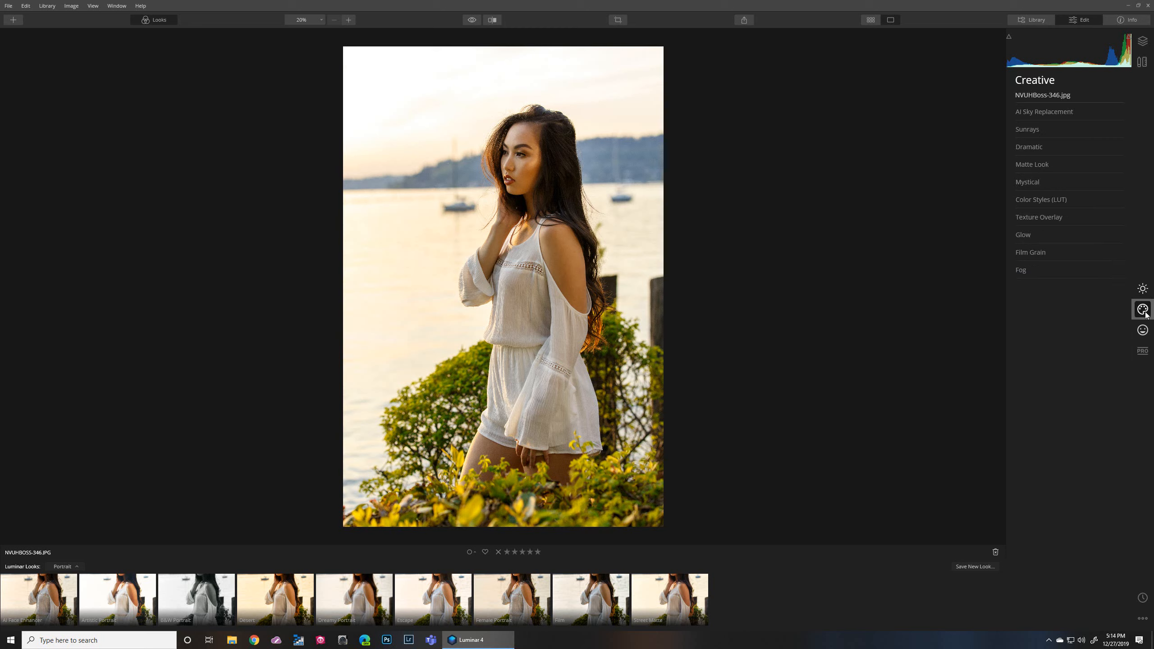
pyautogui.click(1059, 112)
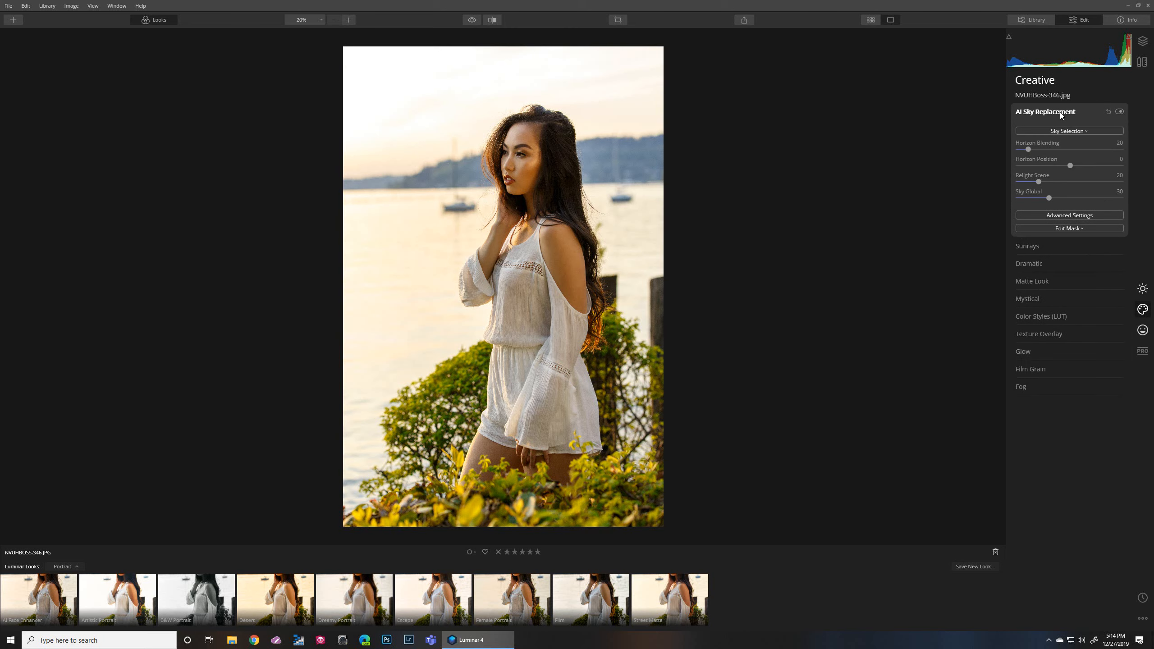
pyautogui.click(1085, 131)
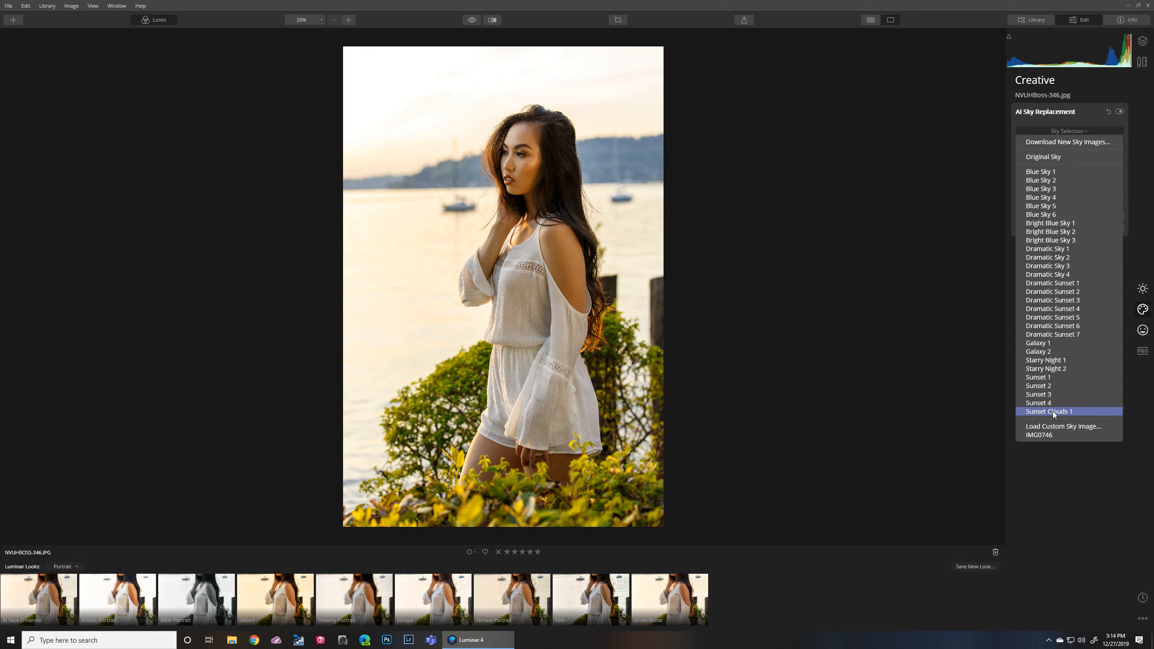
pyautogui.click(1056, 412)
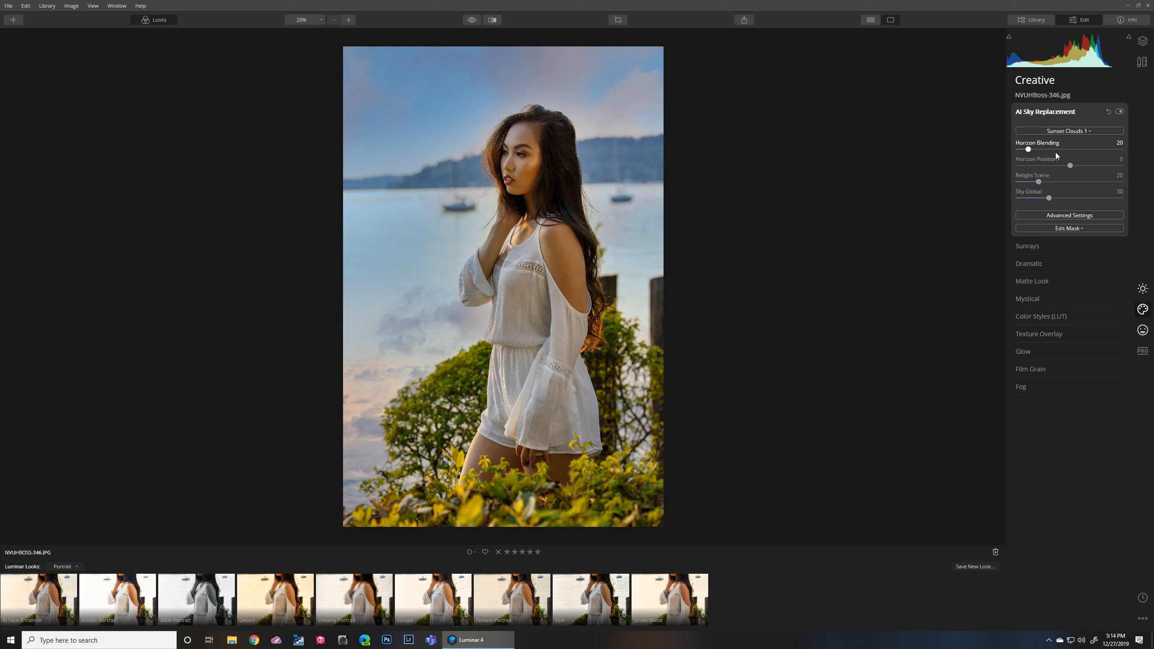
pyautogui.moveTo(1081, 167); pyautogui.dragTo(1108, 169)
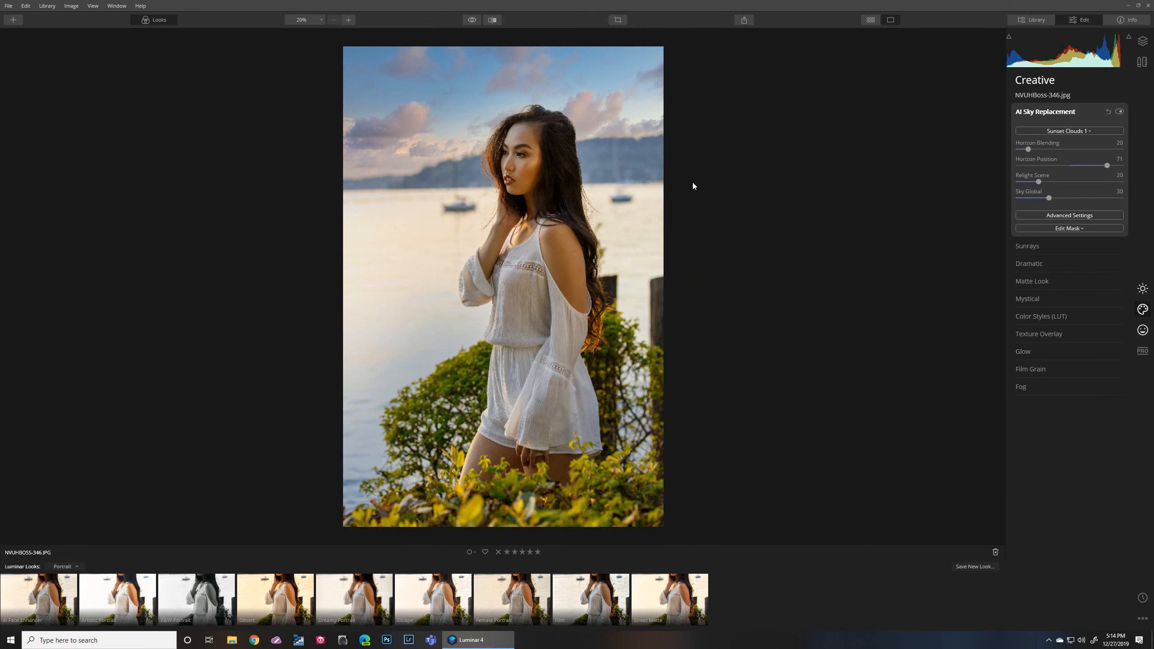
# Soften the replacement sky with Sky Defocus 85 and Horizon Blending 181
pyautogui.click(1055, 214)
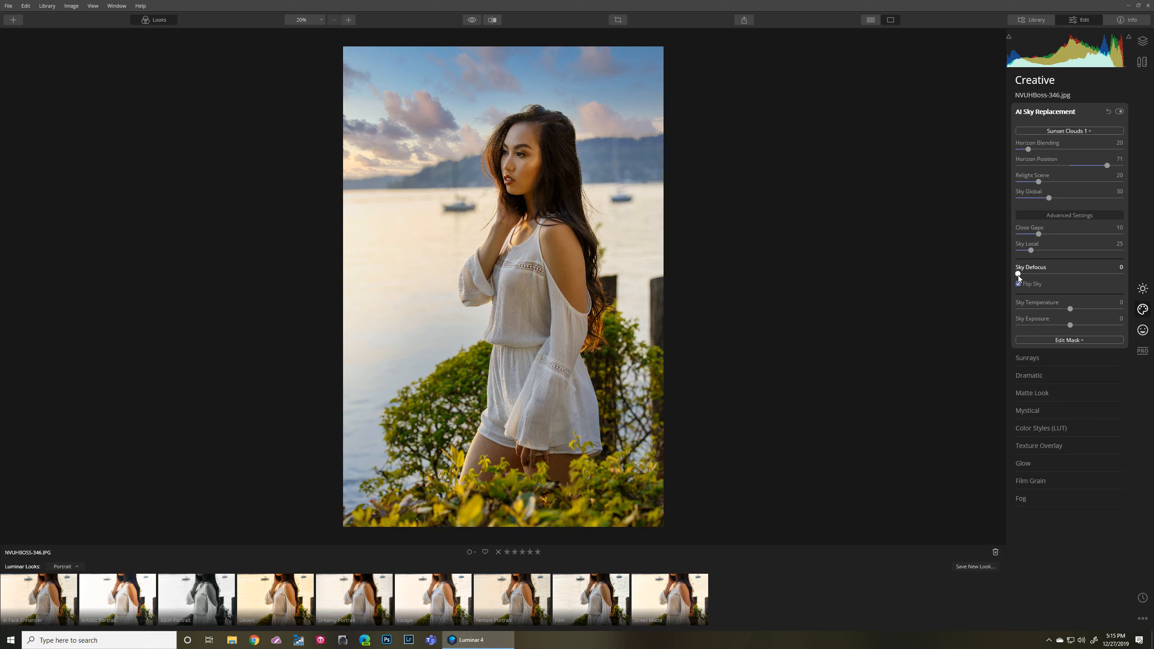
pyautogui.moveTo(1019, 275); pyautogui.dragTo(1106, 284)
pyautogui.moveTo(1027, 149); pyautogui.dragTo(1112, 159)
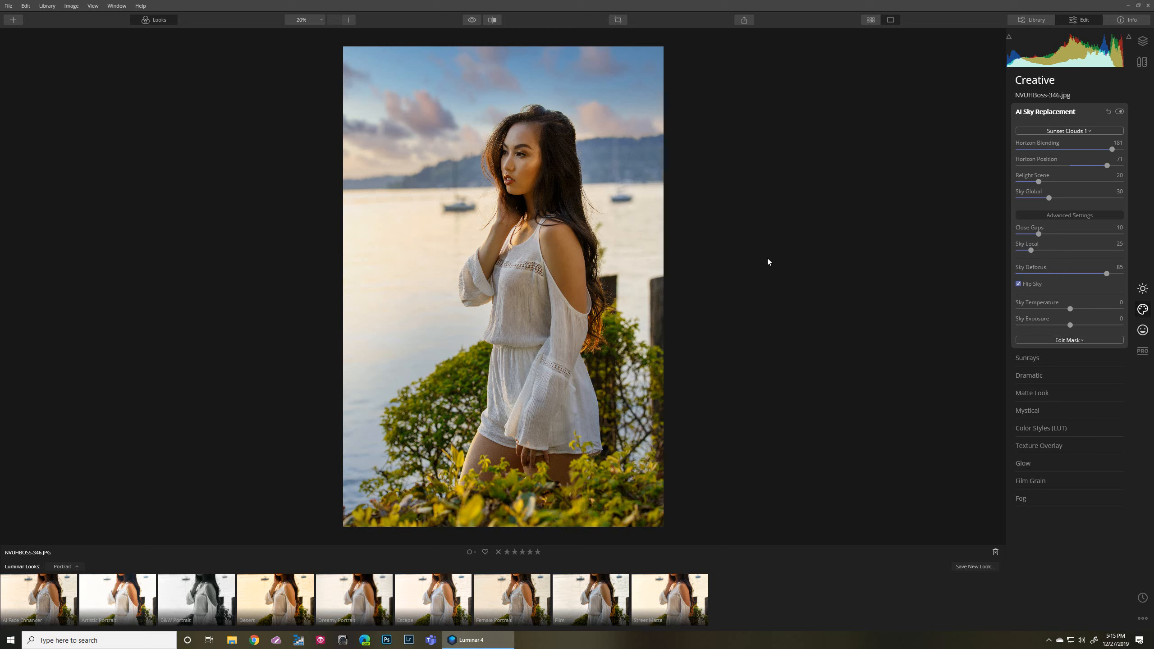
# Add sunrays centred on the photo's left edge near the horizon, with Amount 38, Overall Look 31 and increased Sun Warmth
pyautogui.click(1024, 358)
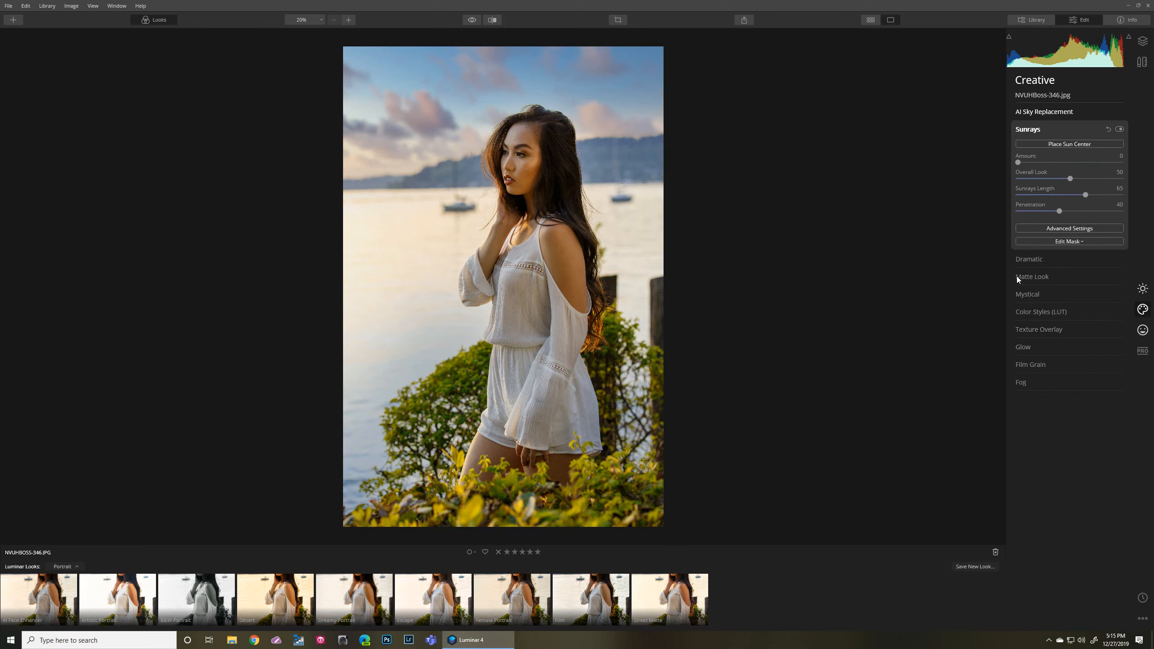
pyautogui.click(1074, 144)
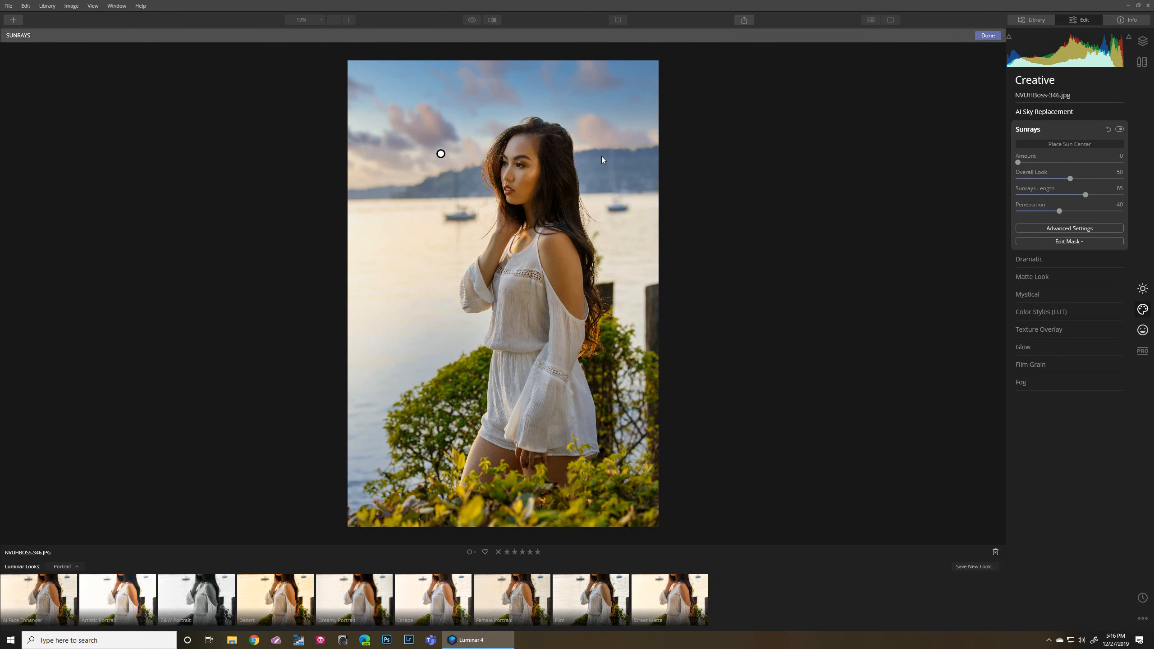
pyautogui.moveTo(440, 154)
pyautogui.mouseDown()
pyautogui.moveTo(377, 175)
pyautogui.moveTo(346, 172)
pyautogui.mouseUp()
pyautogui.moveTo(1022, 164); pyautogui.dragTo(1061, 172)
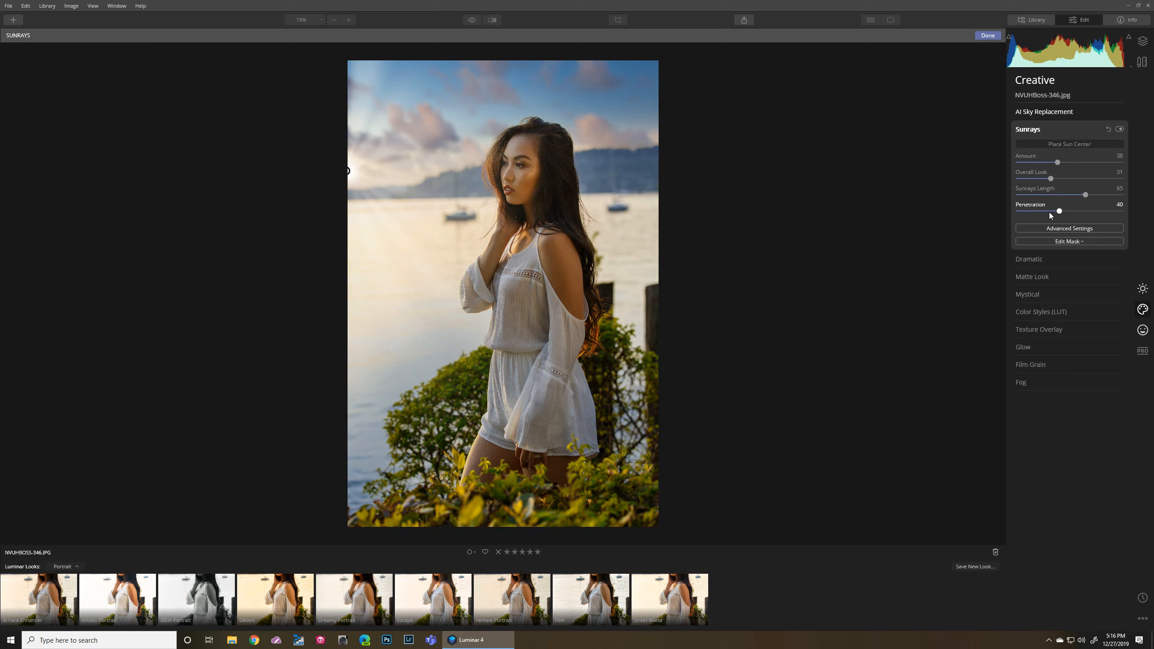
pyautogui.click(1066, 229)
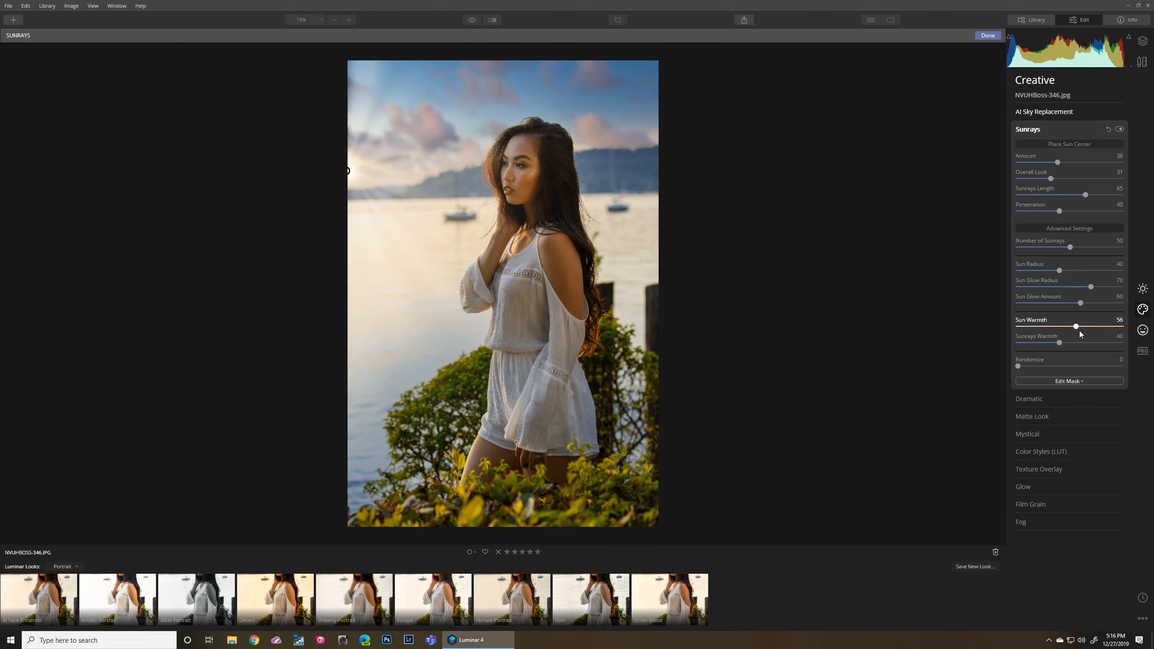
pyautogui.moveTo(1084, 330); pyautogui.dragTo(1085, 330)
# Apply the Long Beach LUT from Color Styles with its Amount set to 20
pyautogui.click(1056, 452)
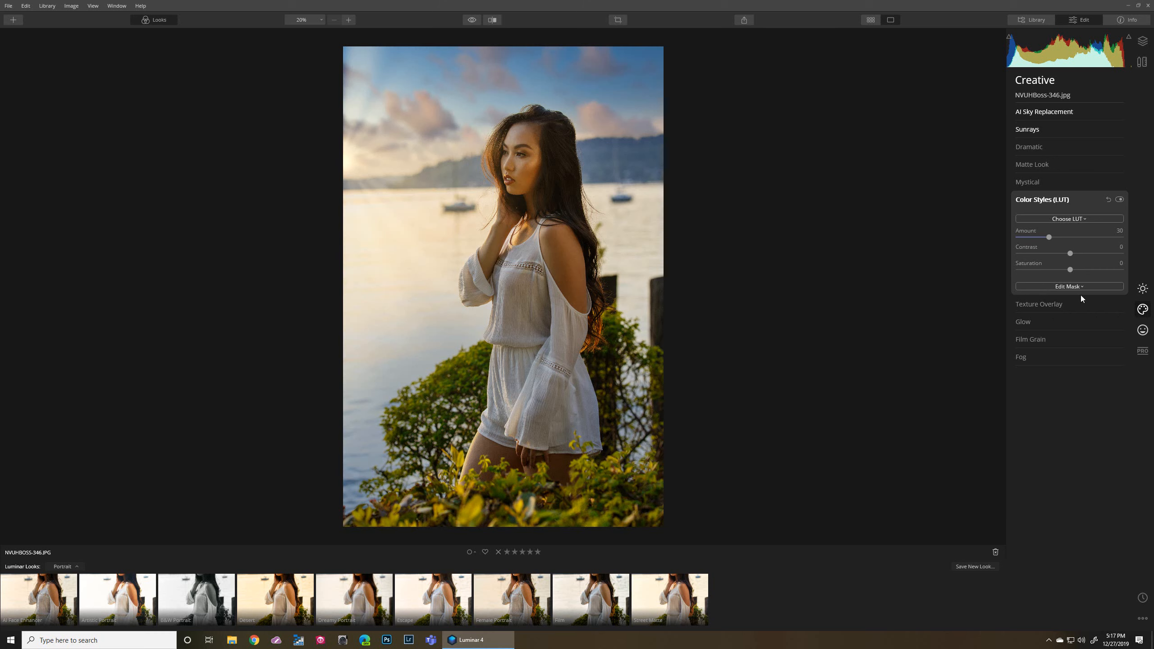
pyautogui.click(1076, 219)
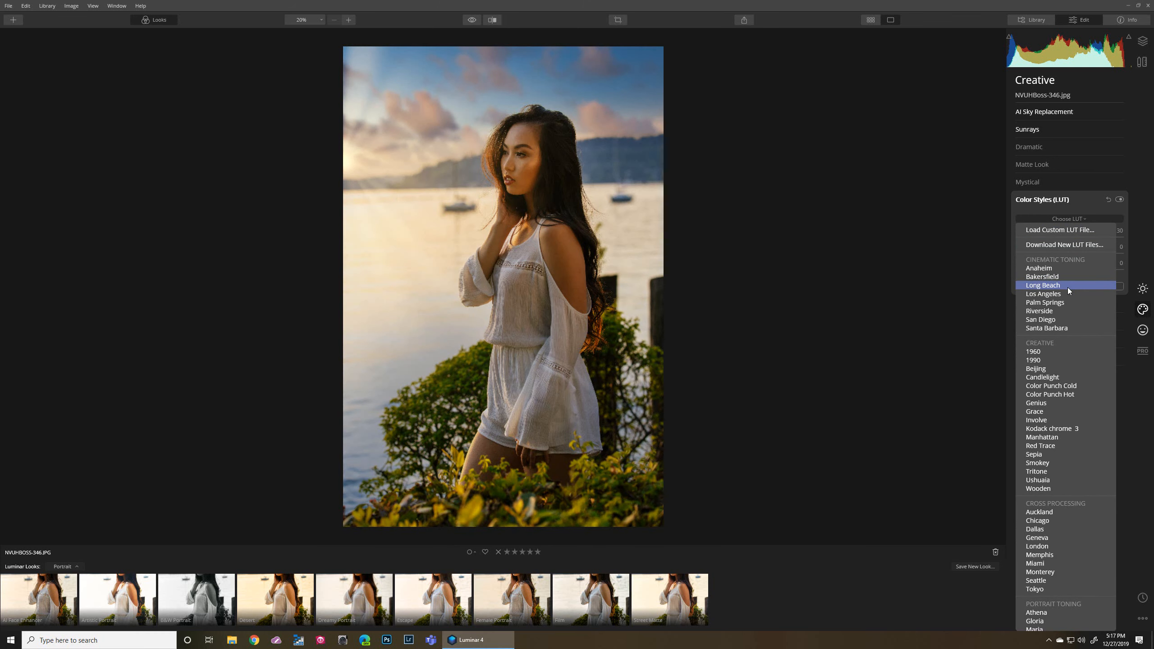
pyautogui.click(1068, 287)
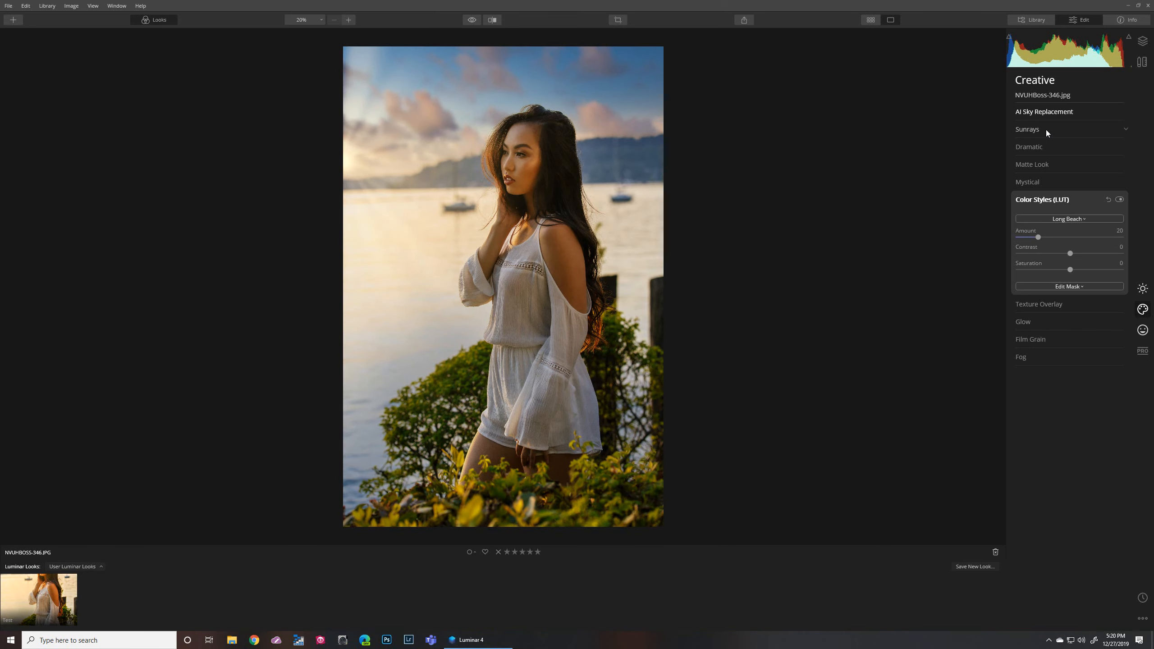
# Warm the replaced sky by setting its Sky Temperature to 100
pyautogui.click(1049, 115)
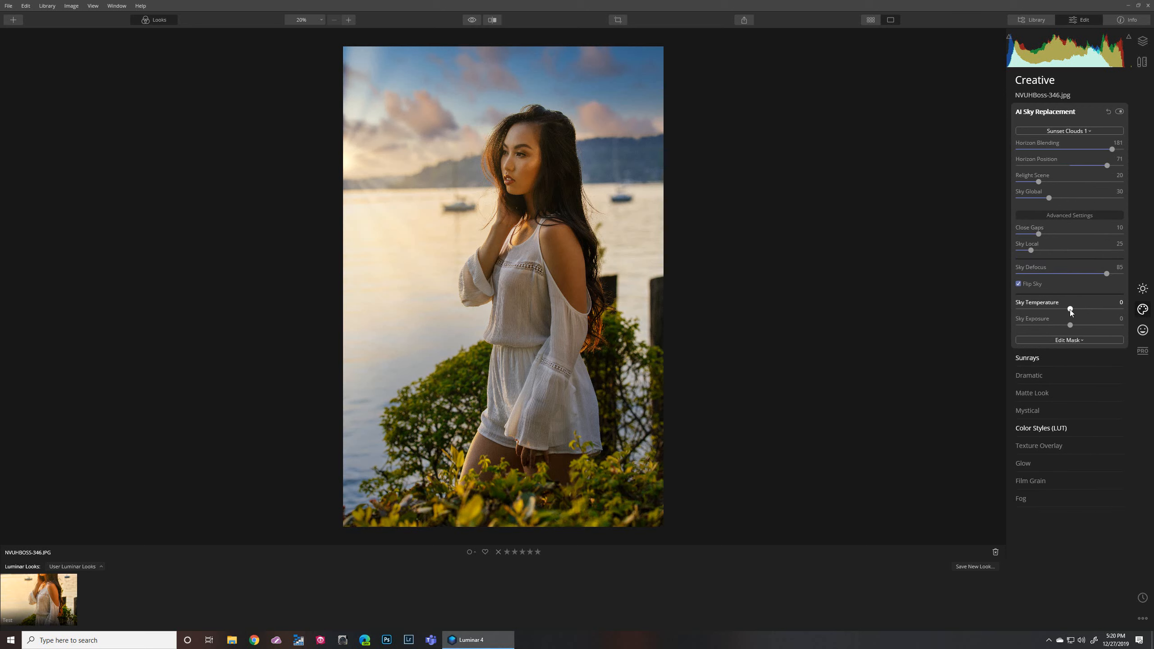
pyautogui.moveTo(1085, 309); pyautogui.dragTo(1124, 311)
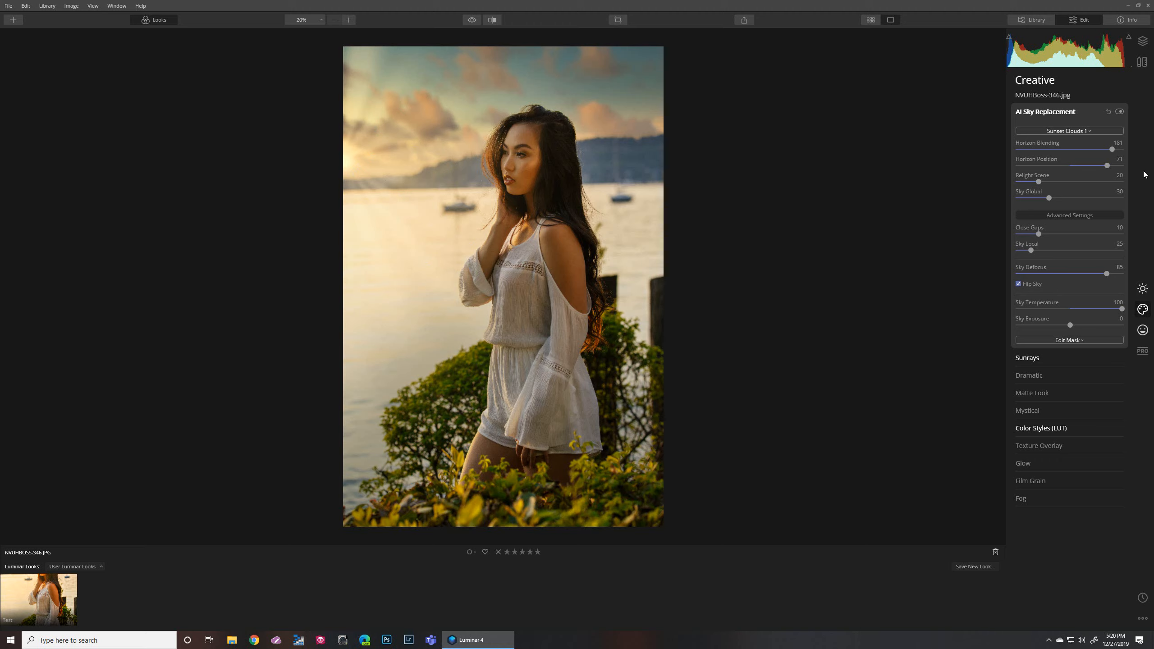
# Set the AI Structure Amount to 94 in the Essentials tools
pyautogui.click(1144, 290)
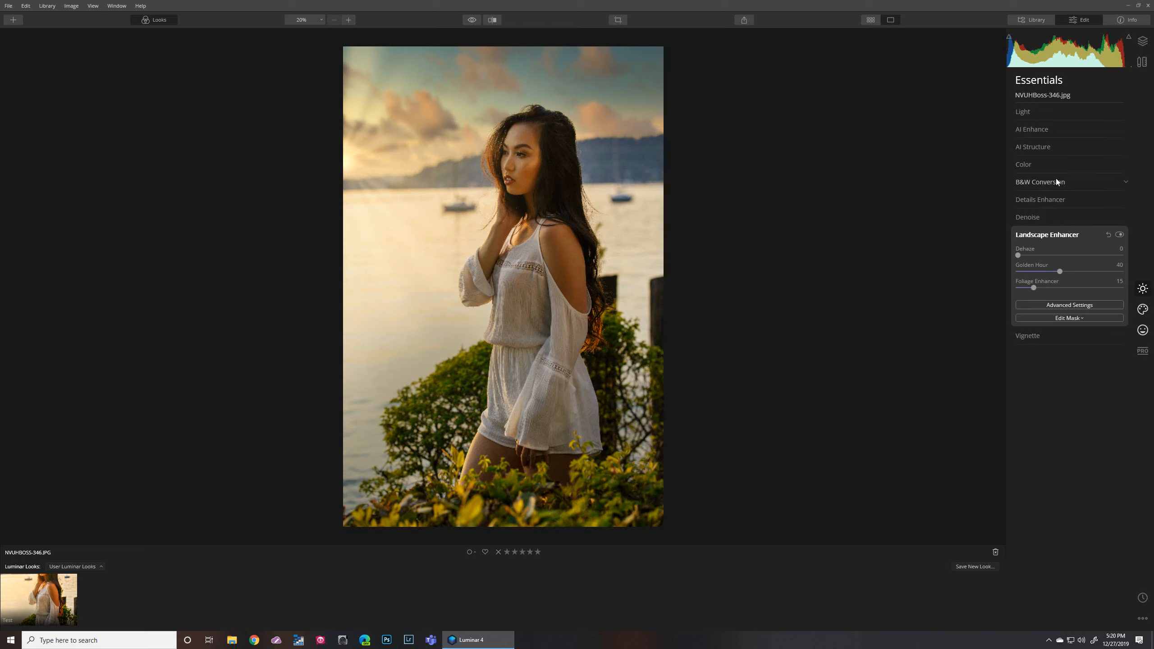
pyautogui.click(1050, 145)
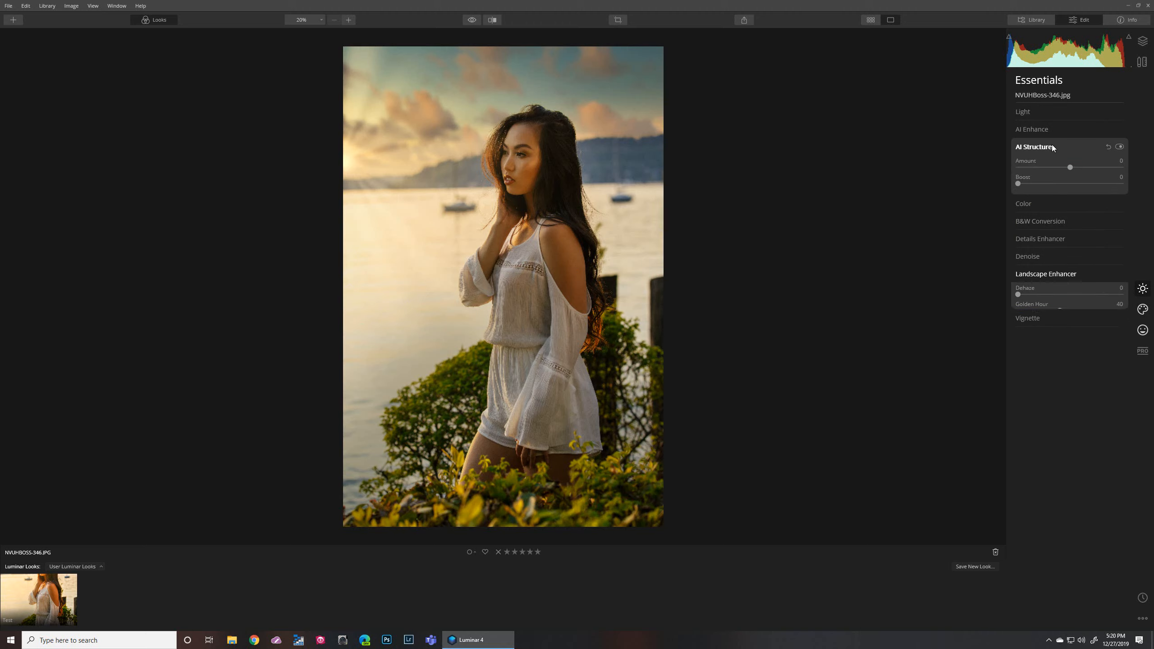
pyautogui.moveTo(1071, 167); pyautogui.dragTo(1107, 170)
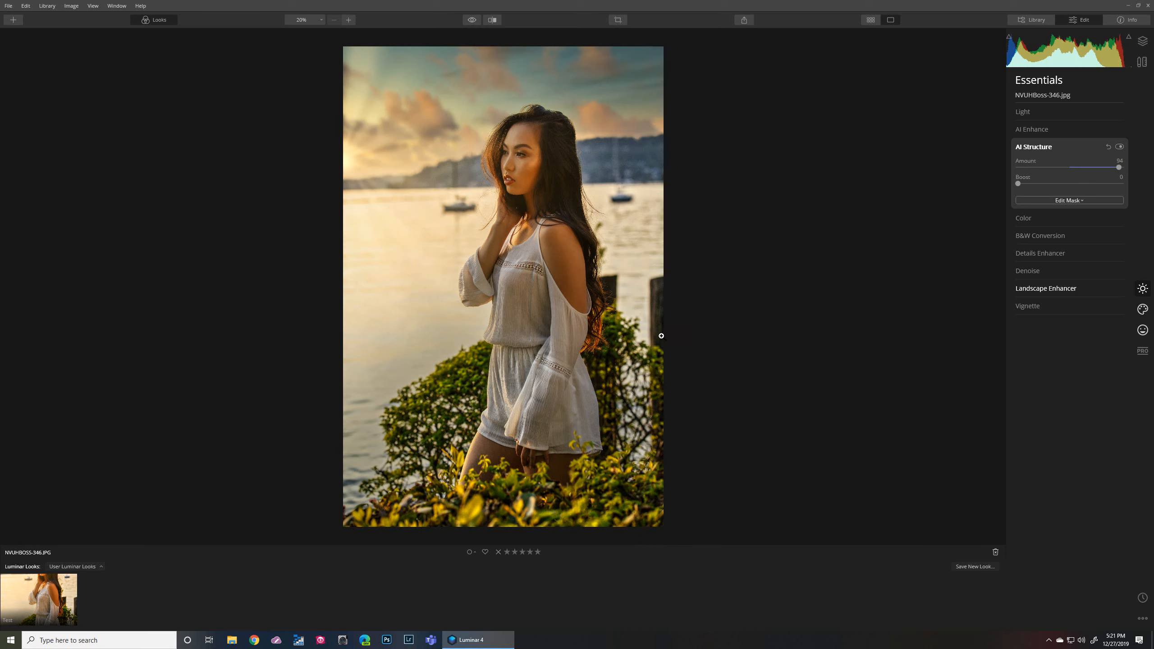
# Brush an AI Structure mask at 100% opacity over the water on both sides of the woman, checking its overlay
pyautogui.click(1064, 201)
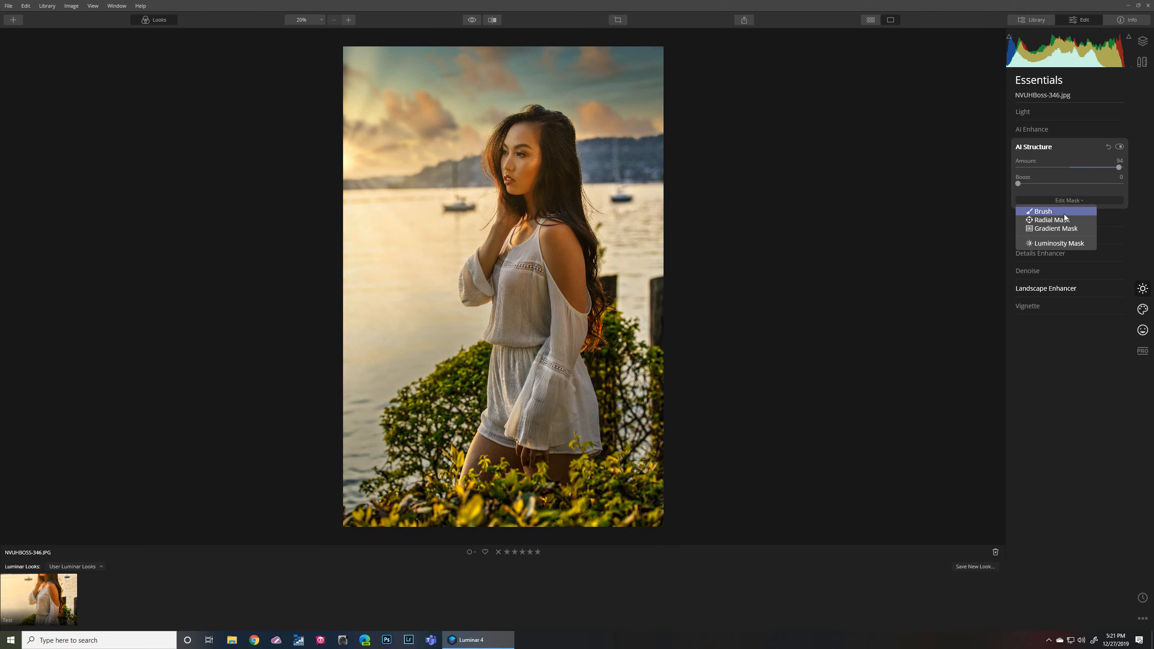
pyautogui.click(1065, 211)
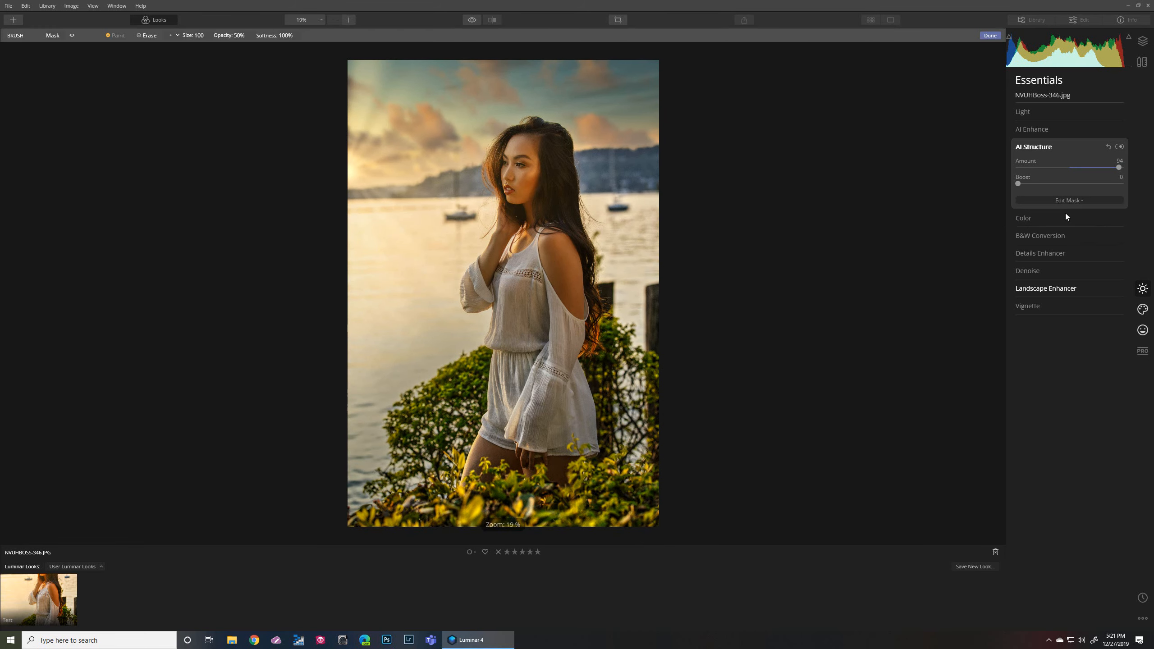
pyautogui.click(238, 35)
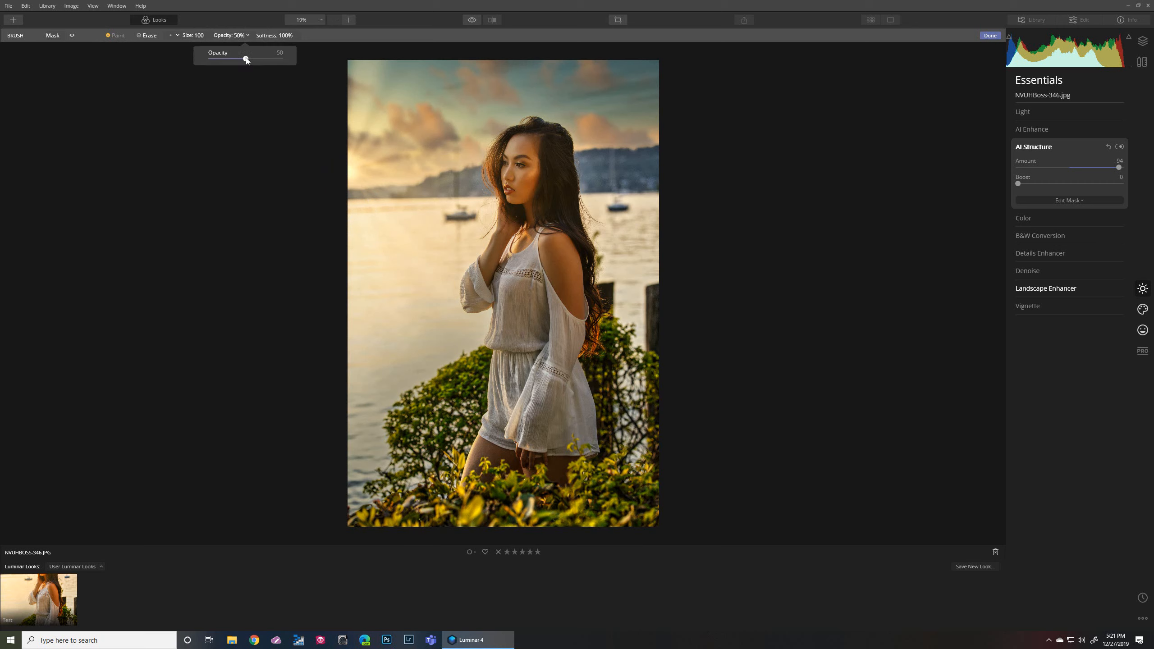
pyautogui.click(121, 106)
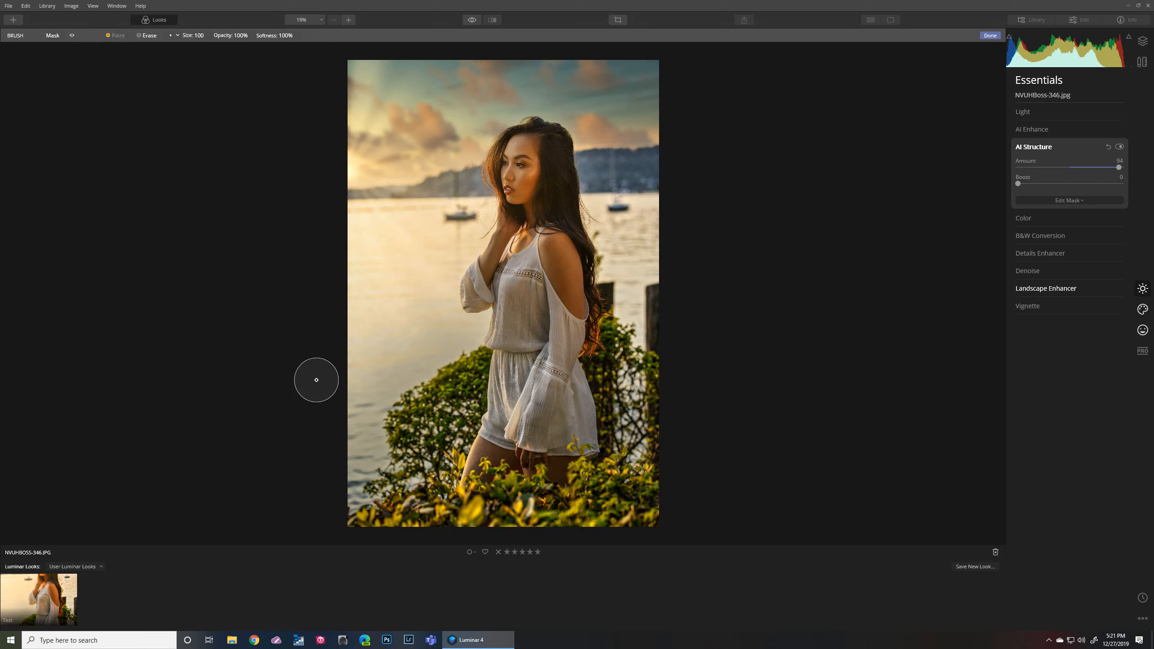
pyautogui.moveTo(357, 448)
pyautogui.mouseDown()
pyautogui.moveTo(363, 389)
pyautogui.moveTo(426, 338)
pyautogui.moveTo(452, 217)
pyautogui.moveTo(356, 219)
pyautogui.moveTo(353, 232)
pyautogui.moveTo(425, 250)
pyautogui.moveTo(365, 284)
pyautogui.moveTo(384, 301)
pyautogui.moveTo(419, 300)
pyautogui.moveTo(418, 324)
pyautogui.moveTo(367, 343)
pyautogui.moveTo(358, 369)
pyautogui.moveTo(405, 357)
pyautogui.moveTo(360, 388)
pyautogui.moveTo(349, 444)
pyautogui.mouseUp()
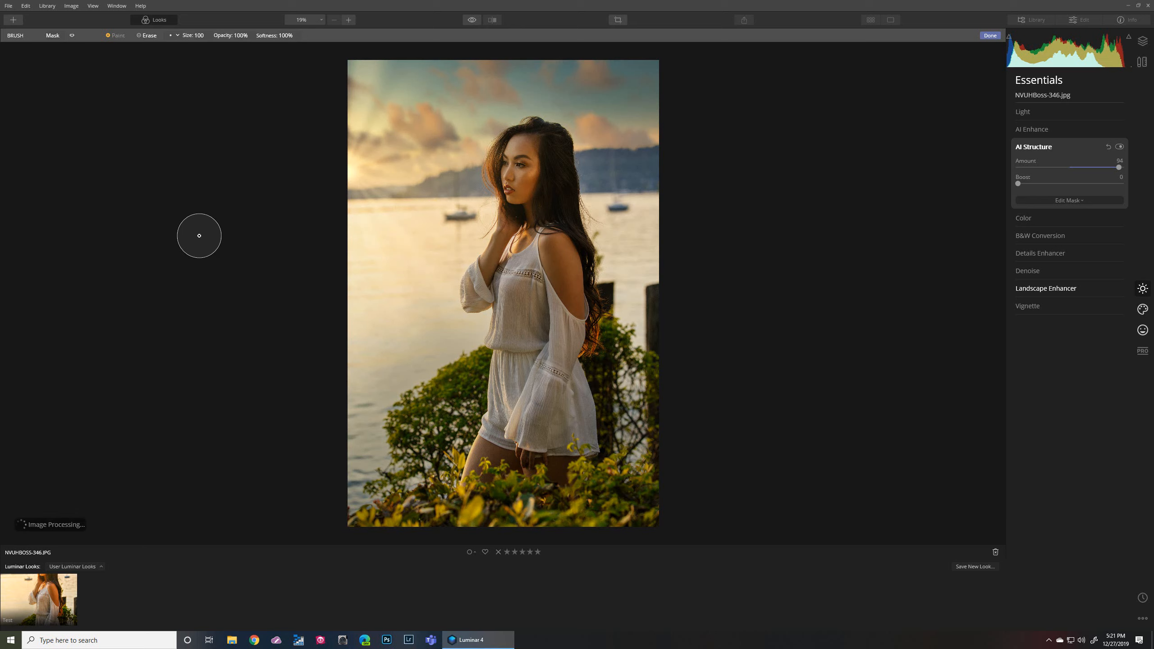
pyautogui.click(71, 35)
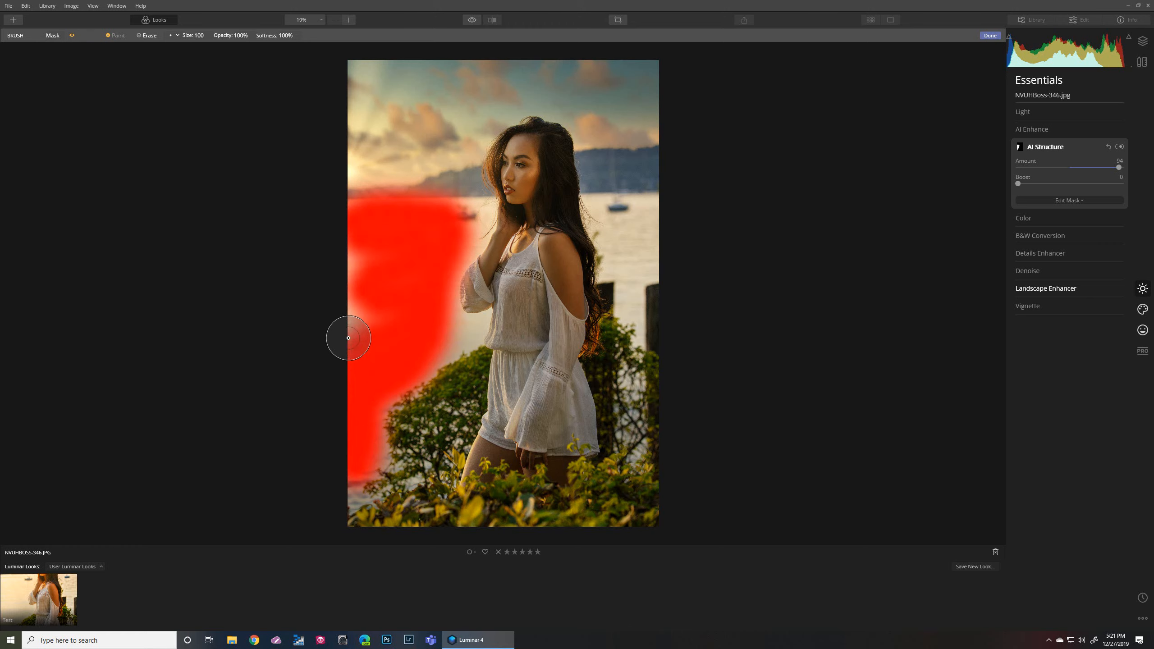
pyautogui.moveTo(628, 232)
pyautogui.mouseDown()
pyautogui.moveTo(612, 208)
pyautogui.moveTo(633, 221)
pyautogui.moveTo(626, 261)
pyautogui.moveTo(645, 267)
pyautogui.moveTo(648, 215)
pyautogui.moveTo(618, 208)
pyautogui.mouseUp()
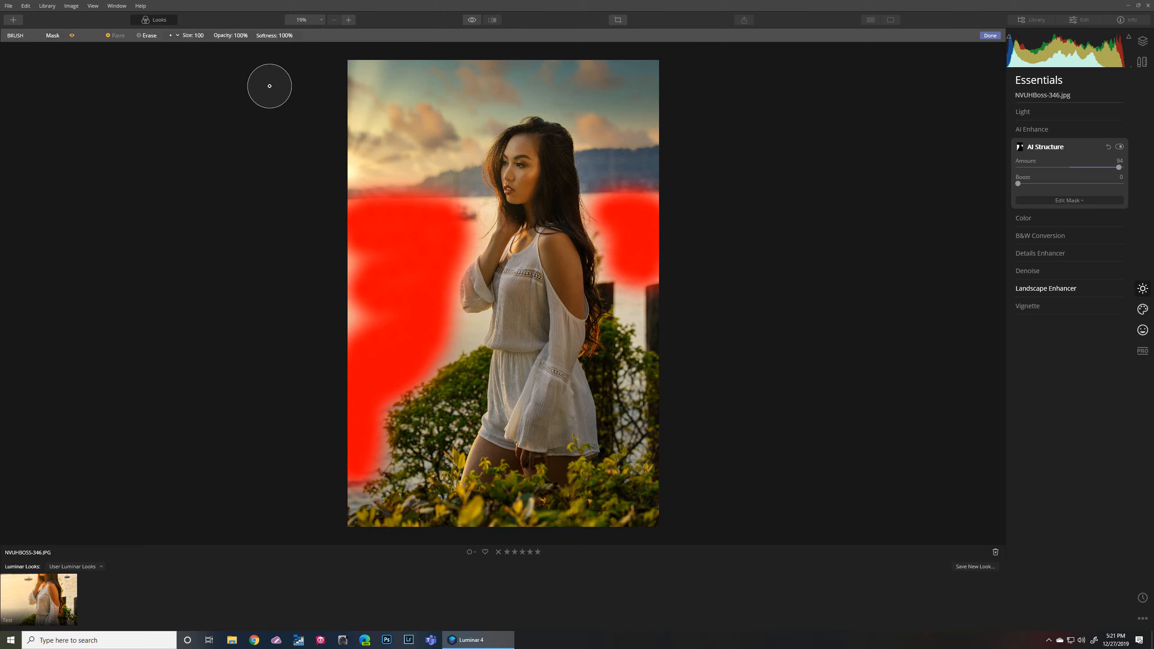
pyautogui.click(71, 35)
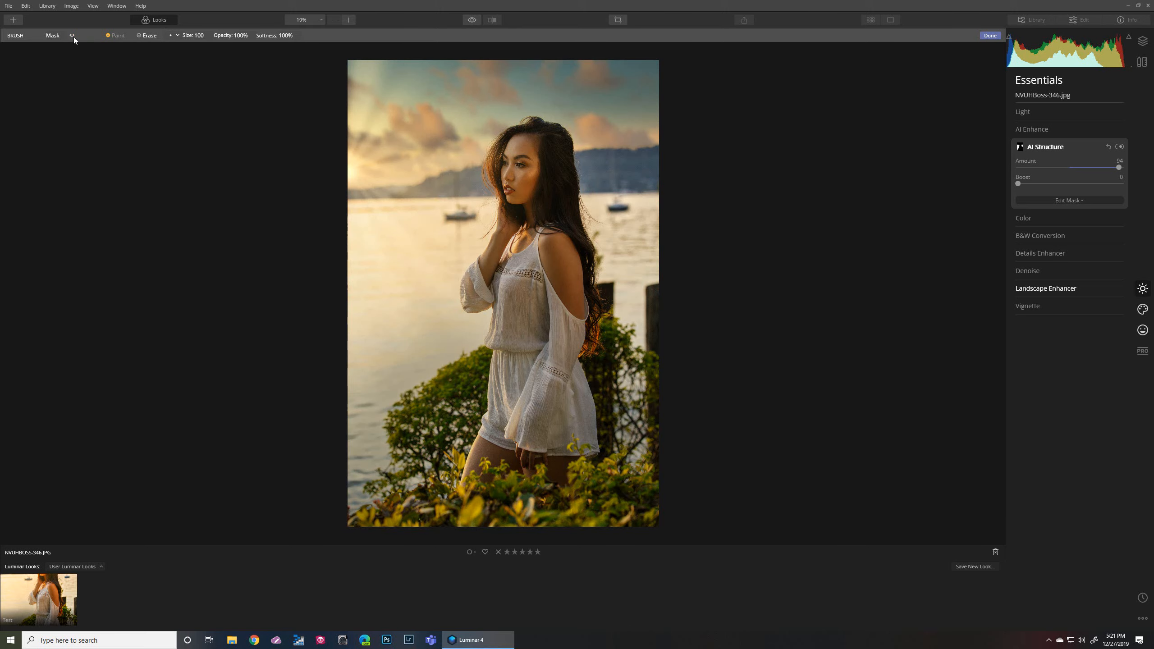
pyautogui.click(986, 37)
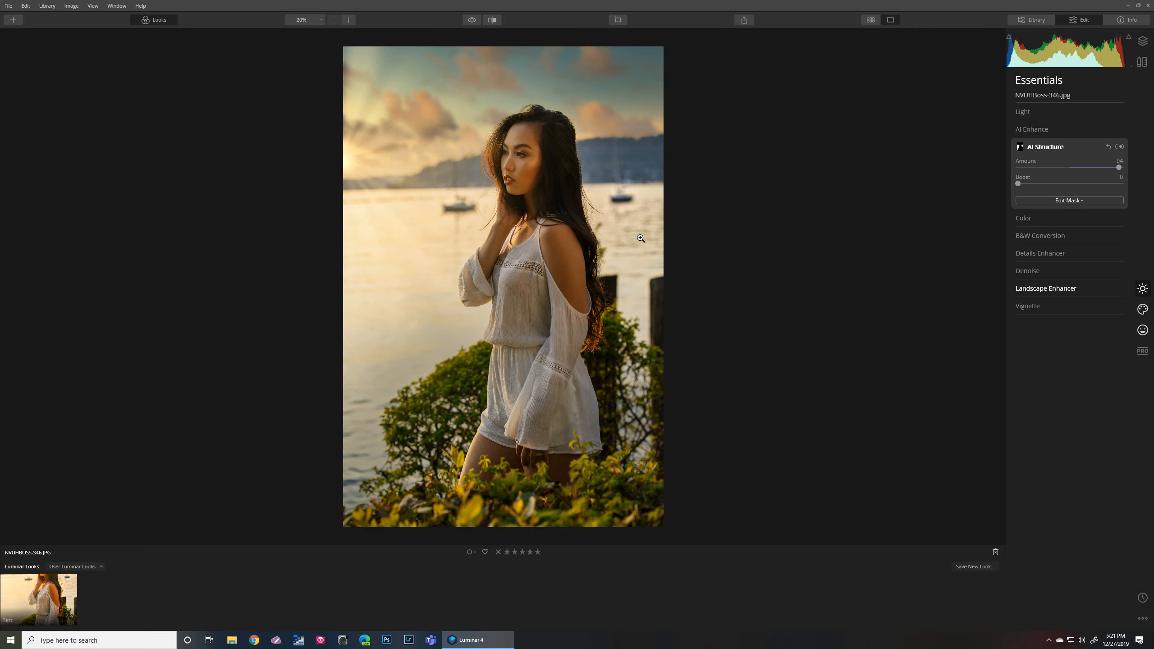
# Inspect the woman's face and hair at 100% zoom
pyautogui.click(312, 19)
pyautogui.click(319, 62)
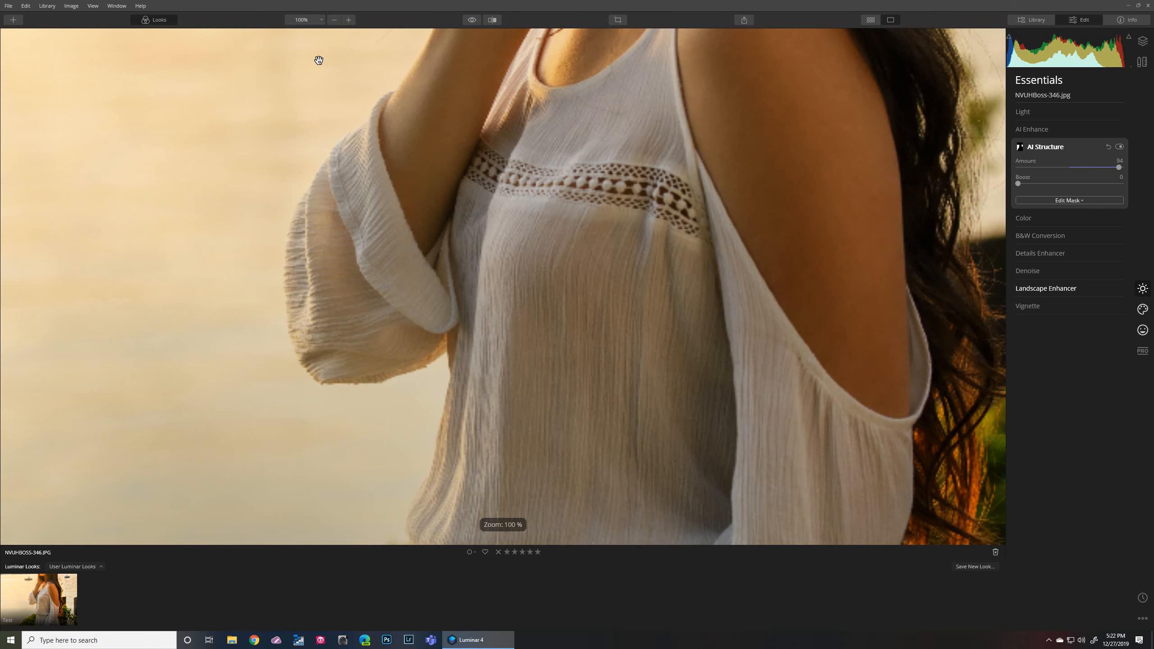
pyautogui.moveTo(659, 75); pyautogui.dragTo(682, 645)
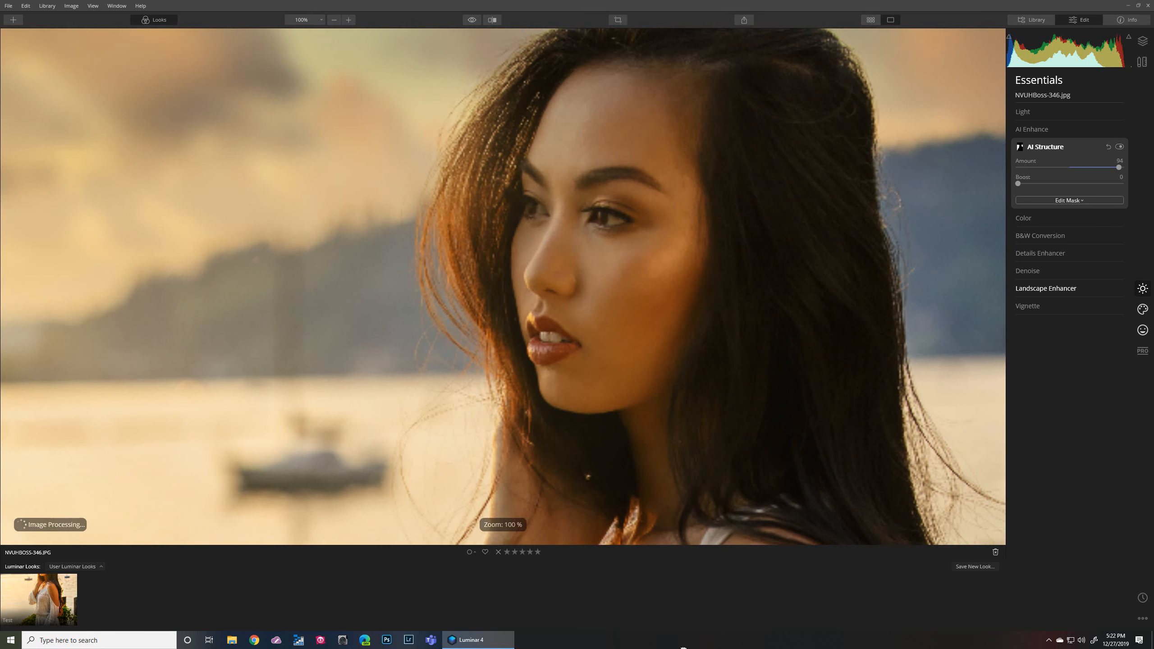
pyautogui.moveTo(682, 47); pyautogui.dragTo(703, 110)
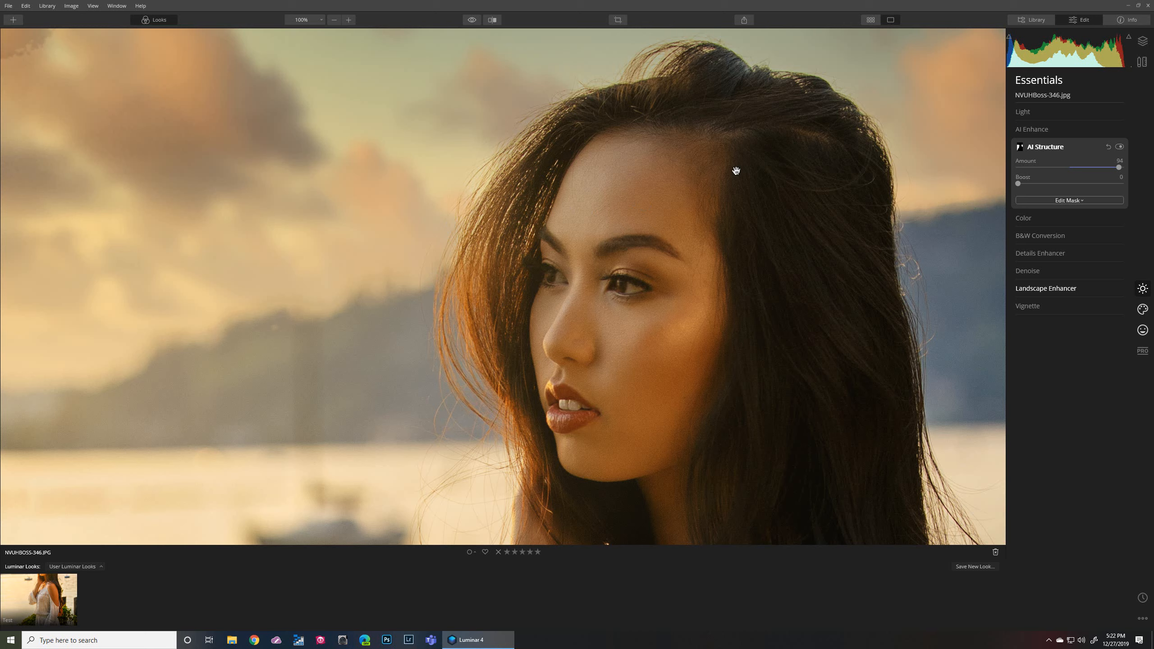
# Turn on AI Skin Defects Removal in the AI Skin Enhancer of the Portrait tools
pyautogui.click(1142, 330)
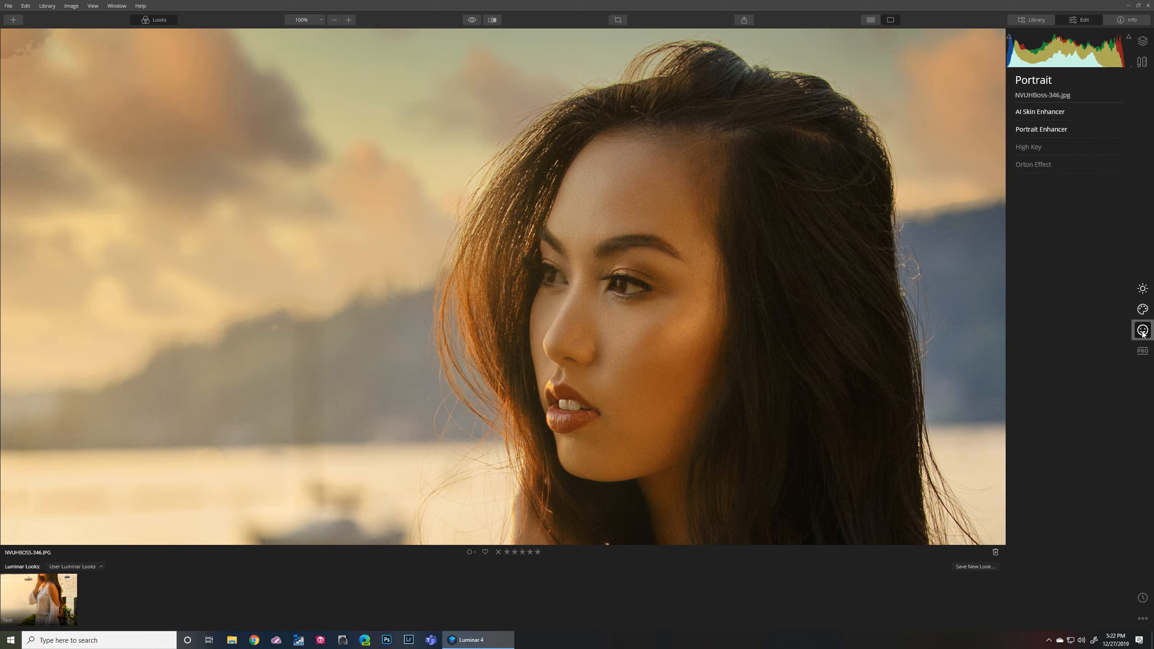
pyautogui.click(1038, 110)
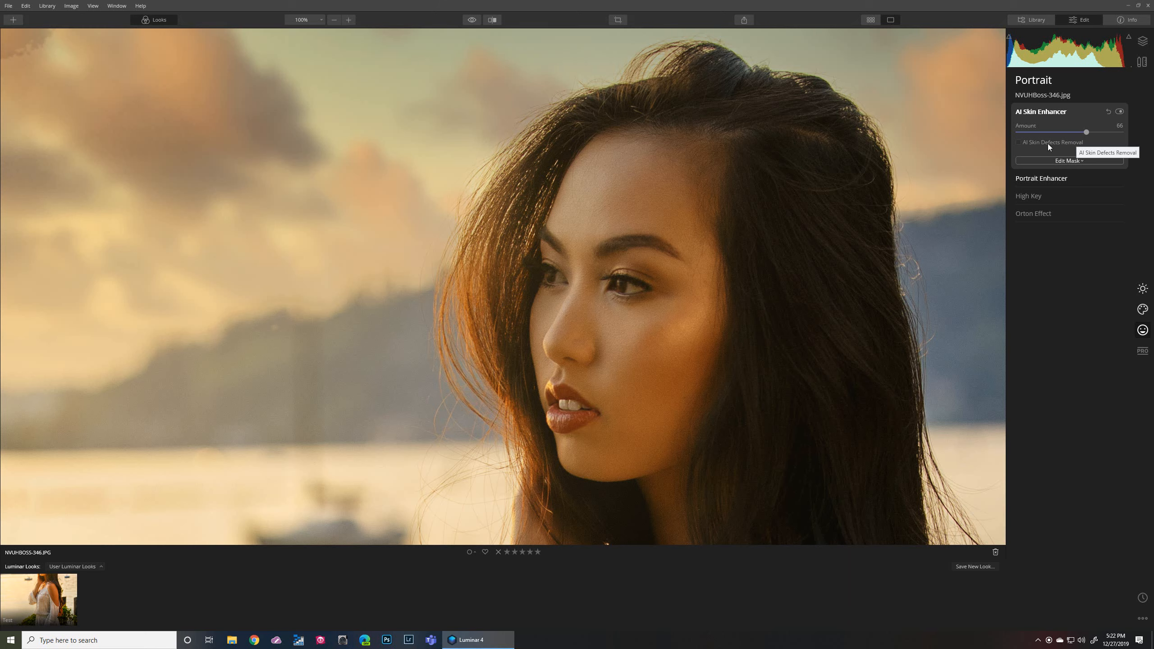
pyautogui.click(1036, 143)
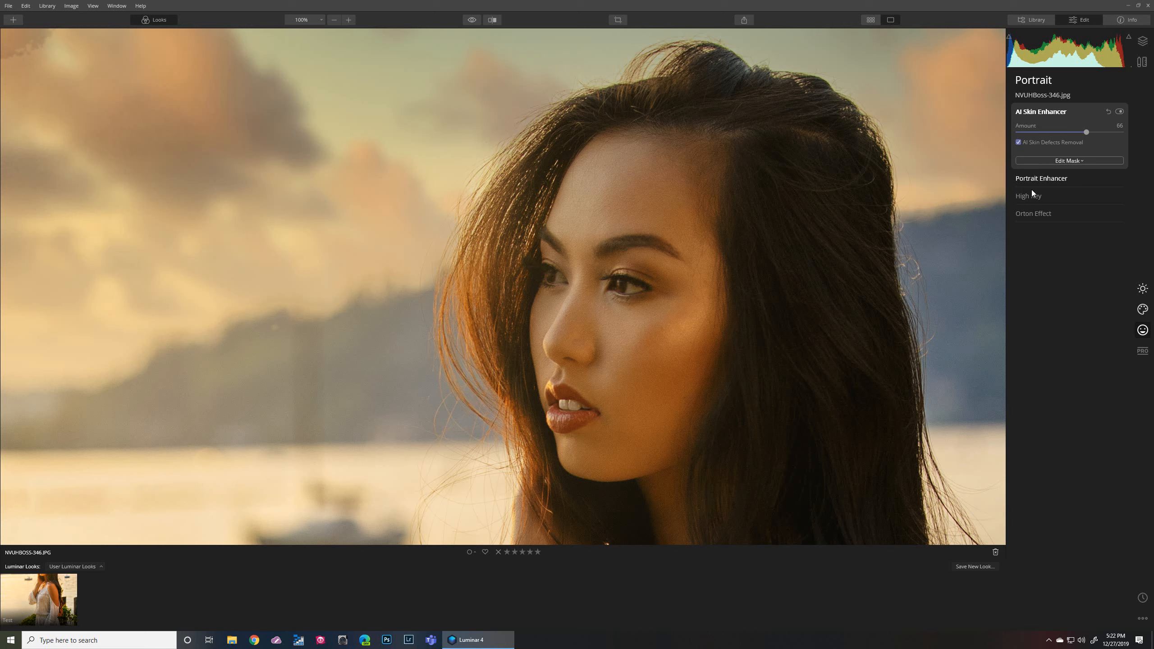
# In Portrait Enhancer, set Face Light to 32, Eye Whitening to 40, Teeth Whitening to 25 and Eye Enhancer to 19
pyautogui.click(1086, 180)
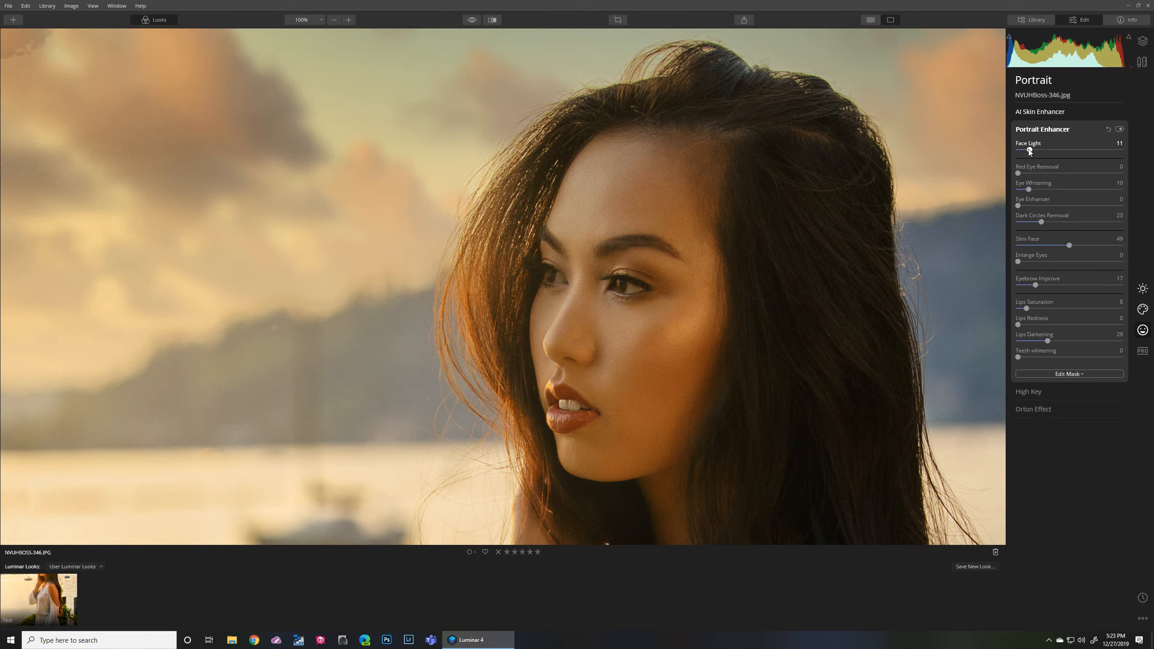
pyautogui.moveTo(1029, 151); pyautogui.dragTo(1041, 154)
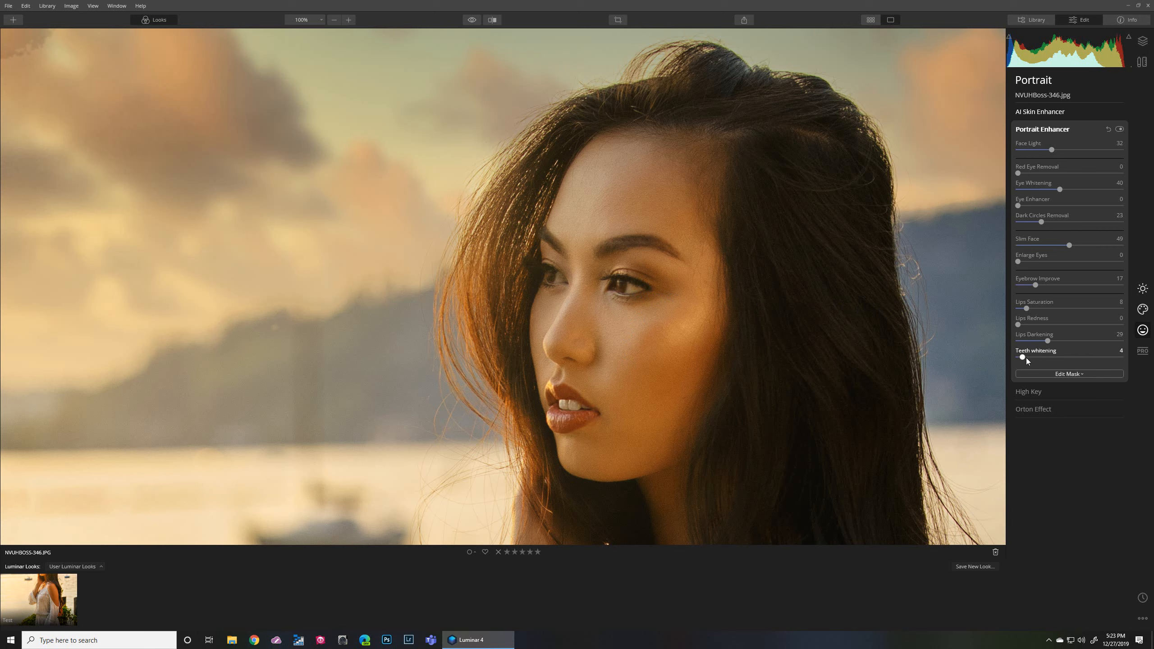
pyautogui.moveTo(1025, 357); pyautogui.dragTo(1034, 359)
pyautogui.moveTo(1017, 205); pyautogui.dragTo(1038, 206)
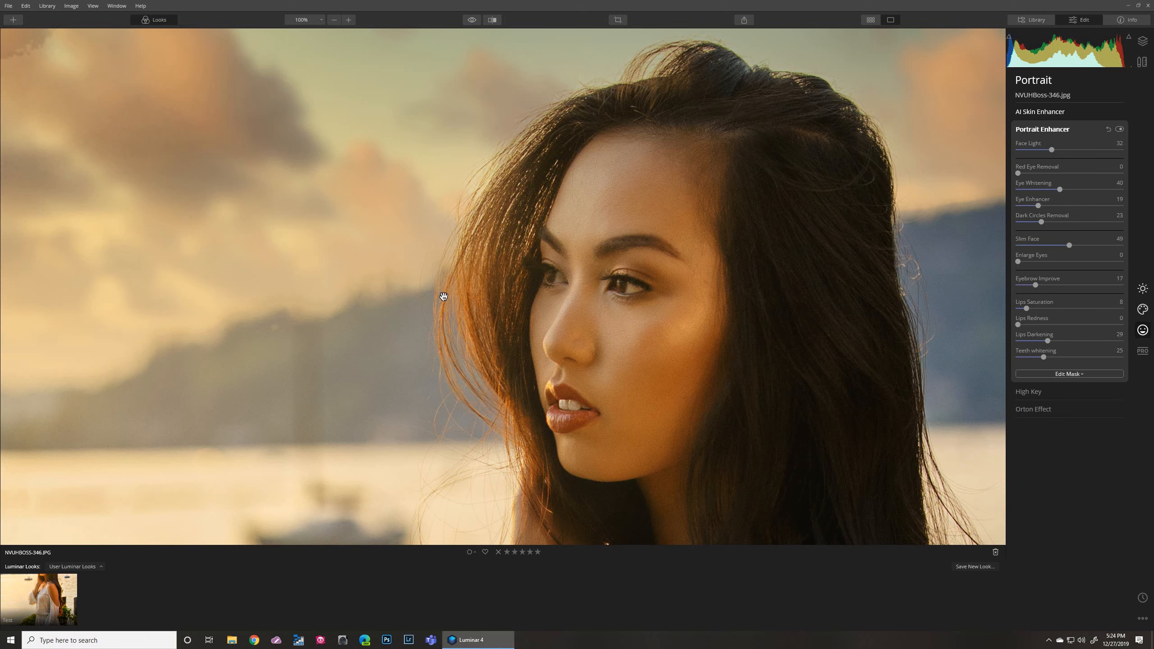
# Reduce the photo's grain by setting Luminosity Denoise to 26 in the Essentials Denoise tool
pyautogui.moveTo(869, 473); pyautogui.dragTo(552, 125)
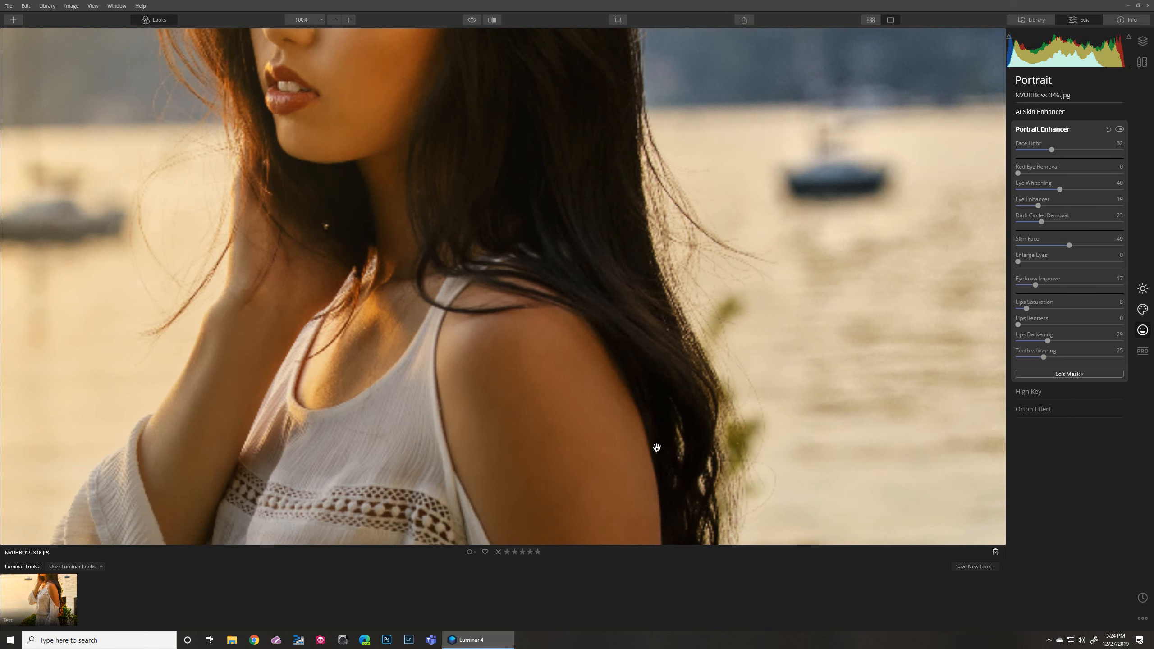
pyautogui.moveTo(657, 448); pyautogui.dragTo(596, 251)
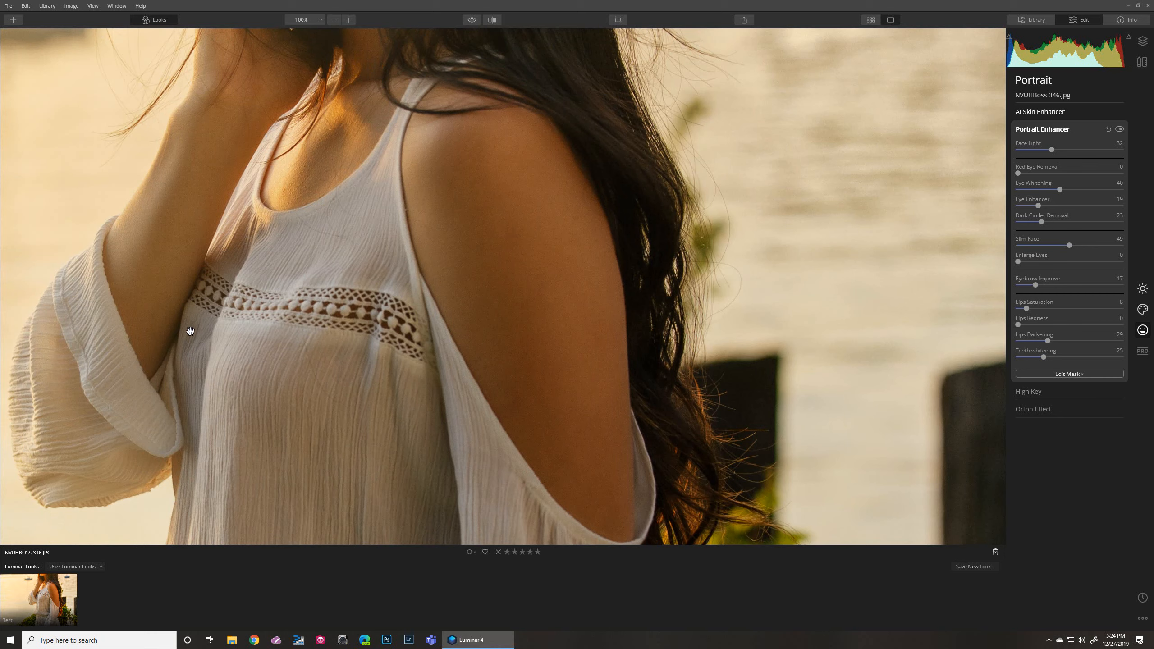
pyautogui.click(315, 22)
pyautogui.click(315, 69)
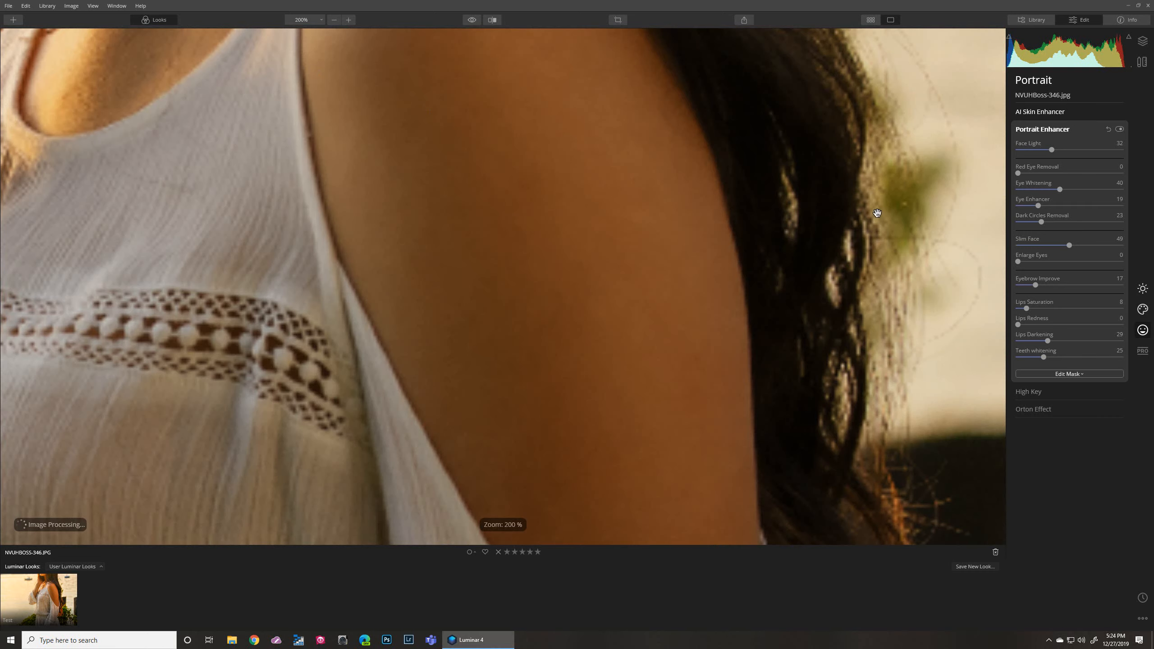
pyautogui.moveTo(954, 246); pyautogui.dragTo(646, 381)
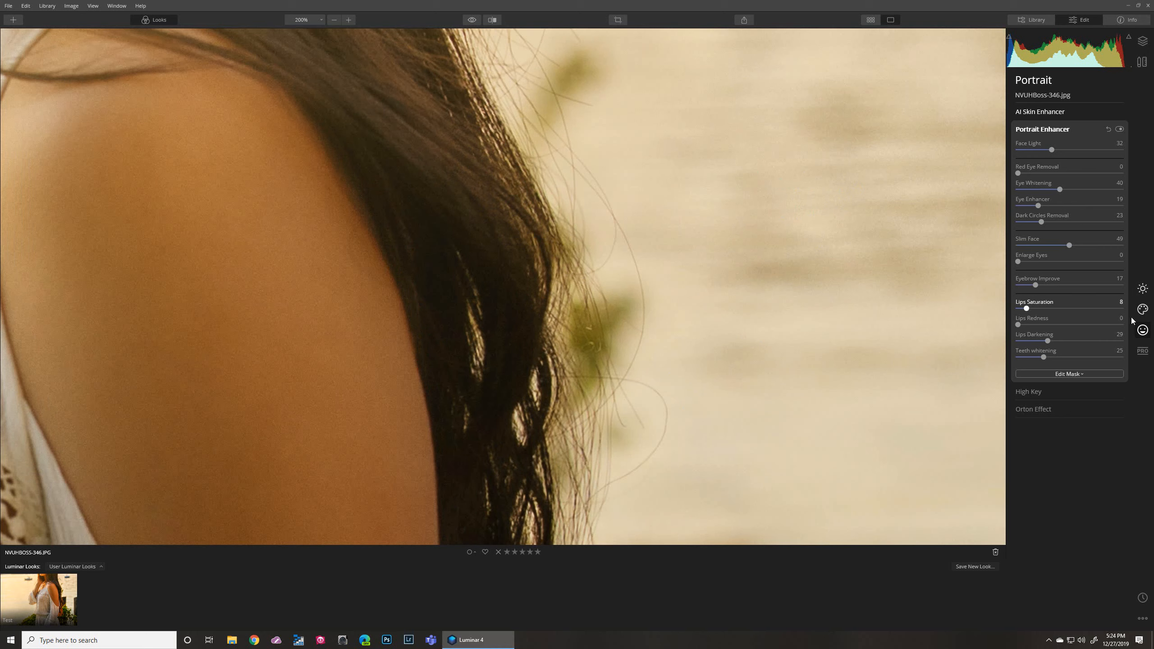
pyautogui.click(1142, 288)
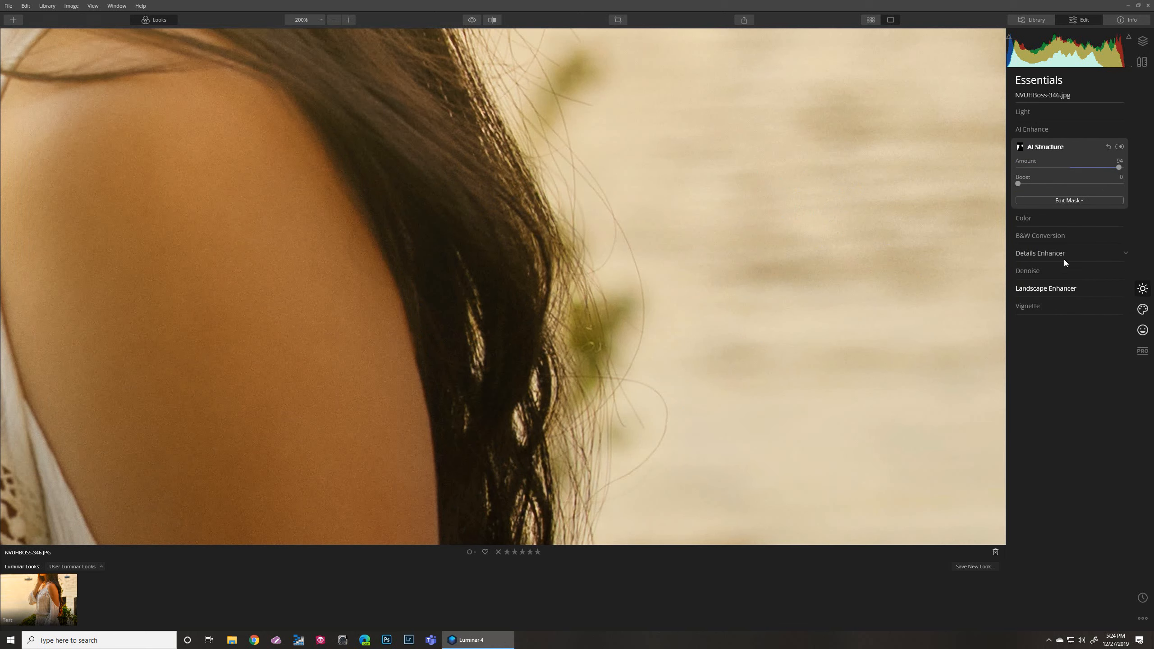
pyautogui.click(1046, 267)
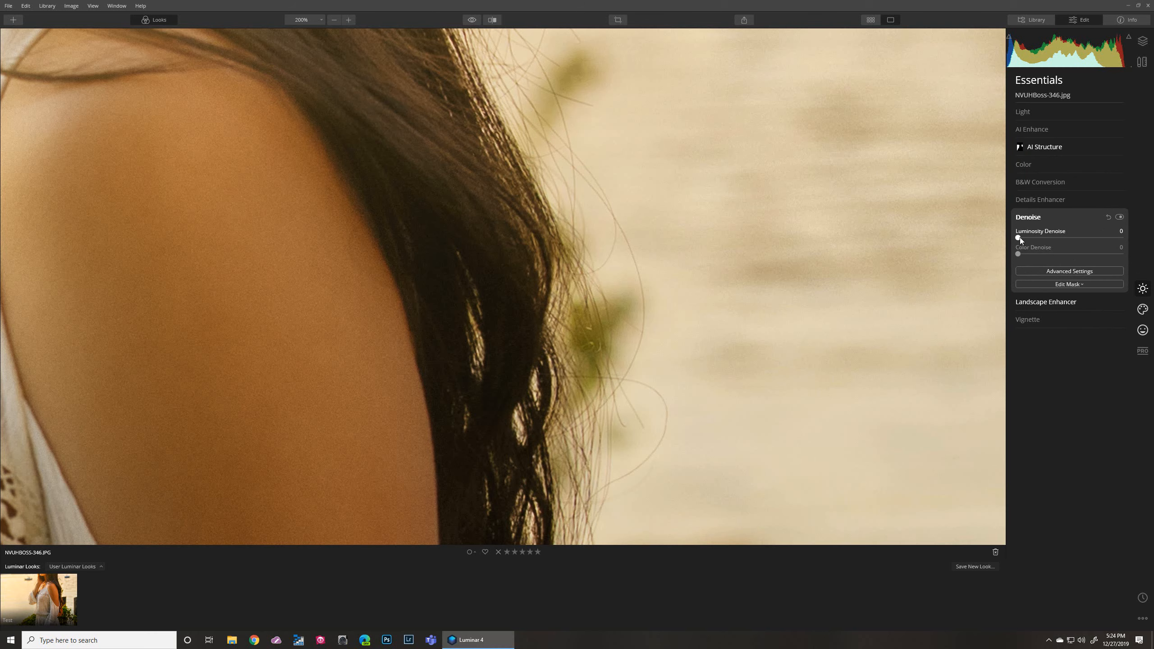
pyautogui.moveTo(1019, 237); pyautogui.dragTo(1043, 241)
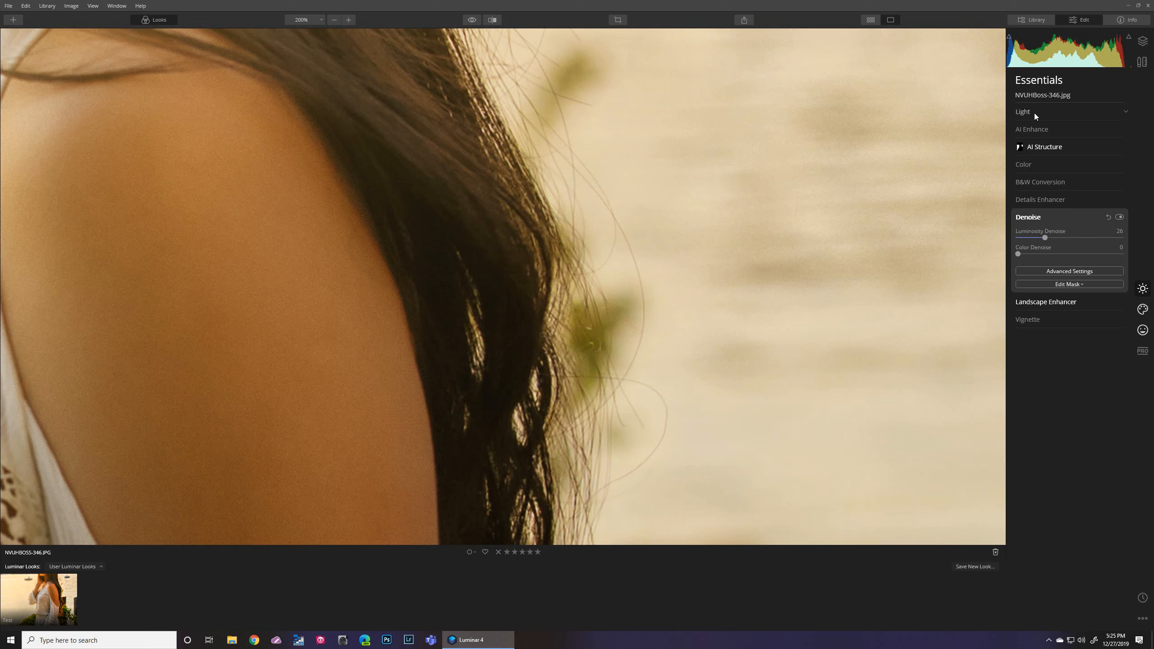
# Brighten the whole portrait by setting Whites to 54 in the advanced settings of the Essentials Light tool
pyautogui.click(303, 20)
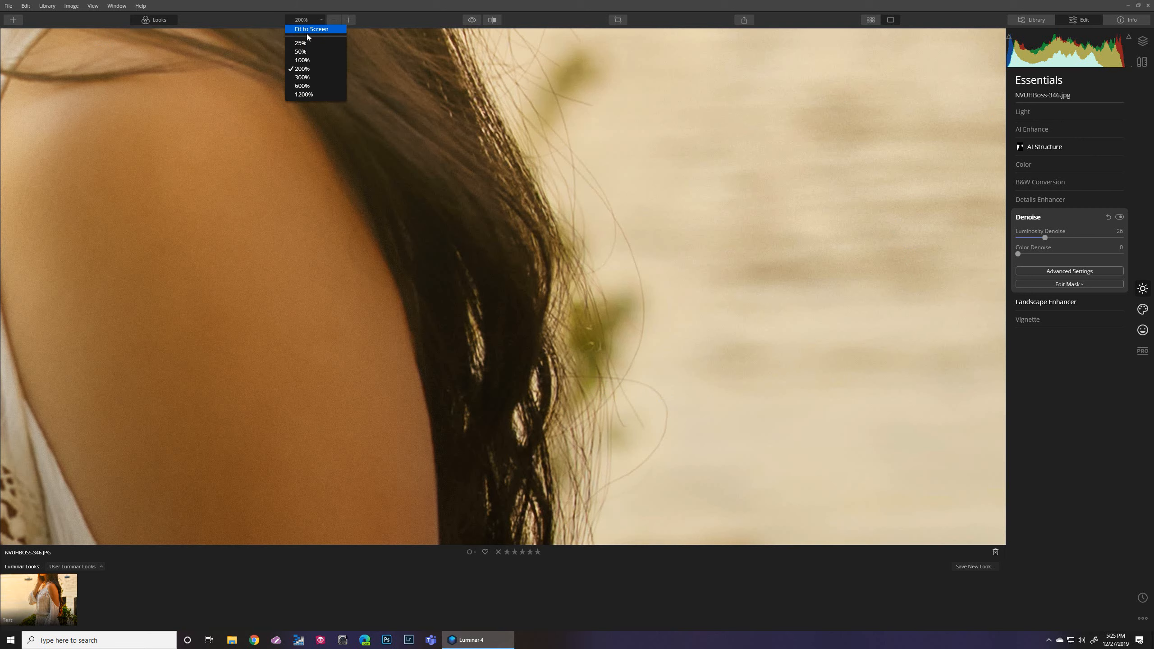
pyautogui.click(308, 31)
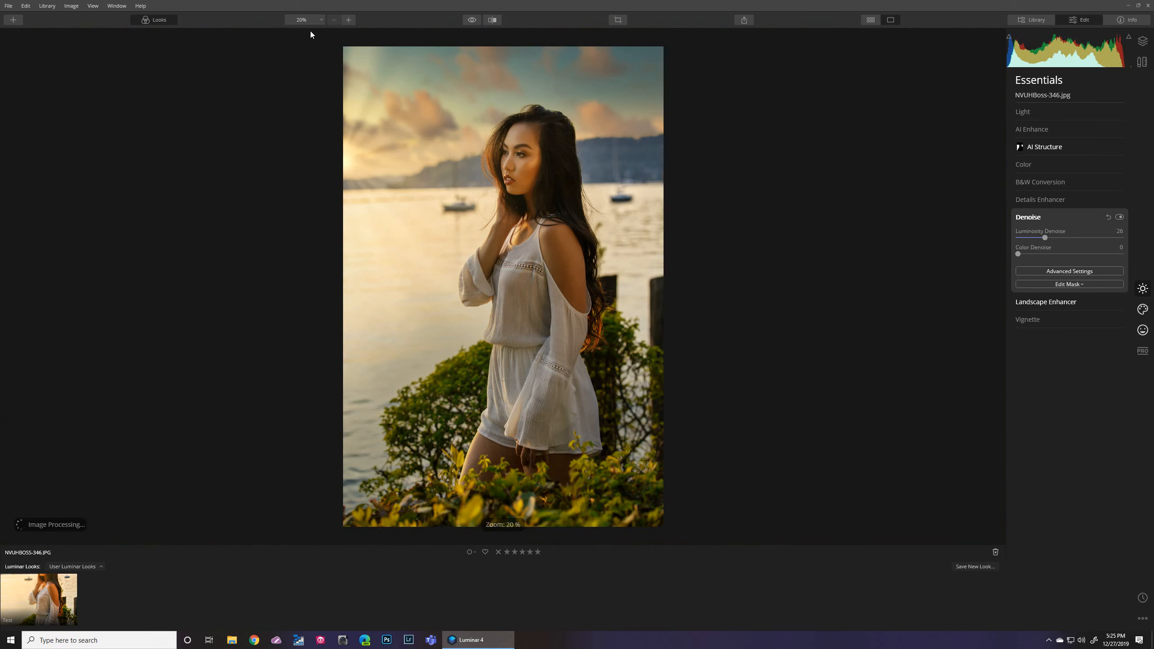
pyautogui.click(1027, 112)
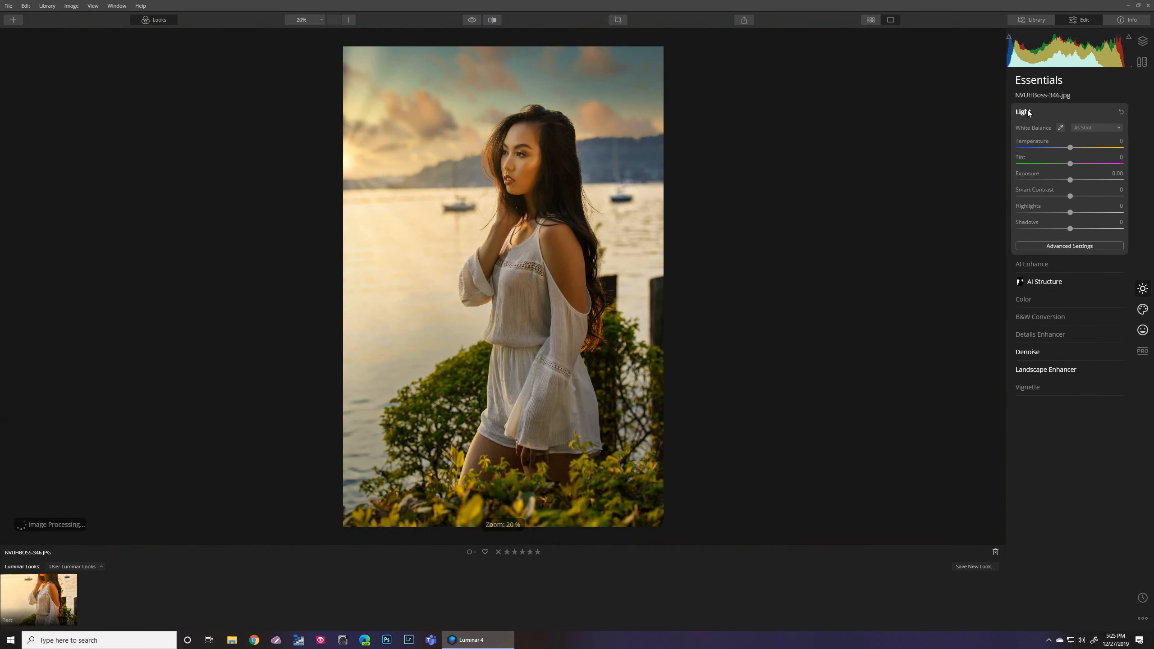
pyautogui.click(1067, 247)
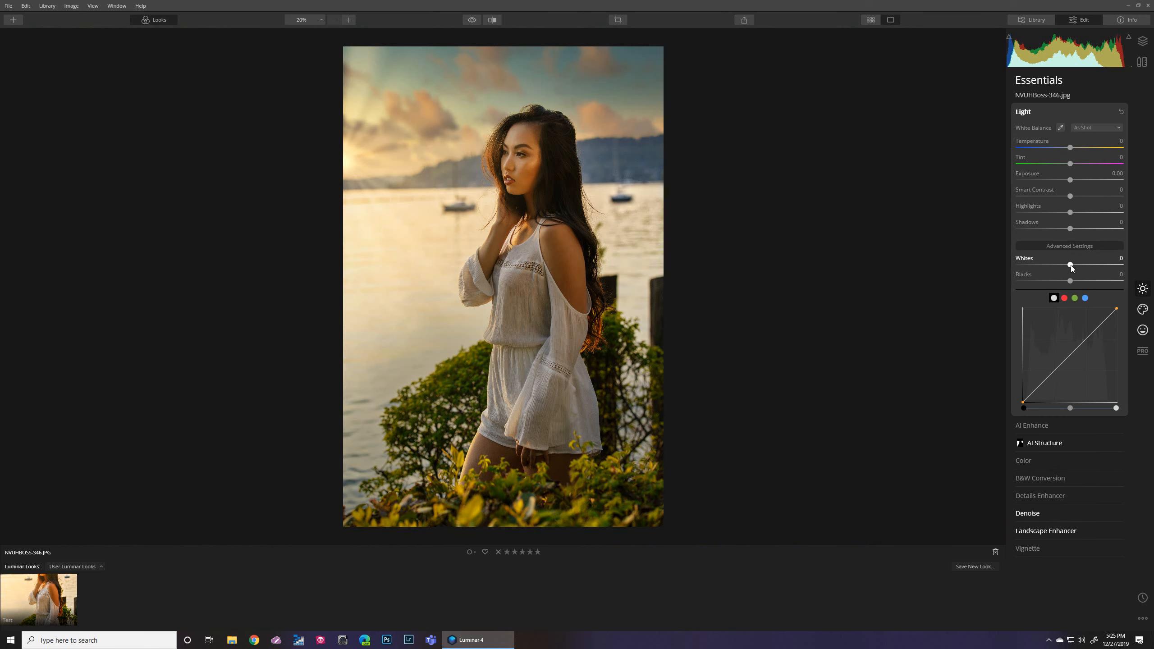
pyautogui.moveTo(1071, 266); pyautogui.dragTo(1097, 265)
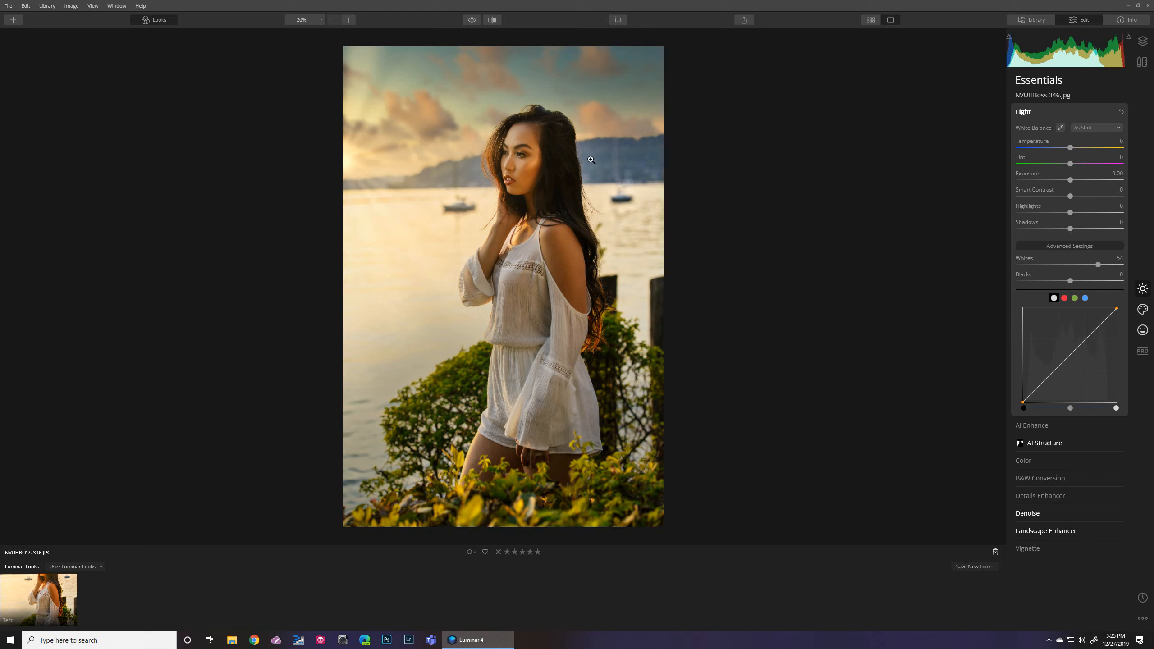
# Compare the original and edited portrait with the before/after split view, sweeping the divider across the photo, and close the comparison
pyautogui.click(493, 20)
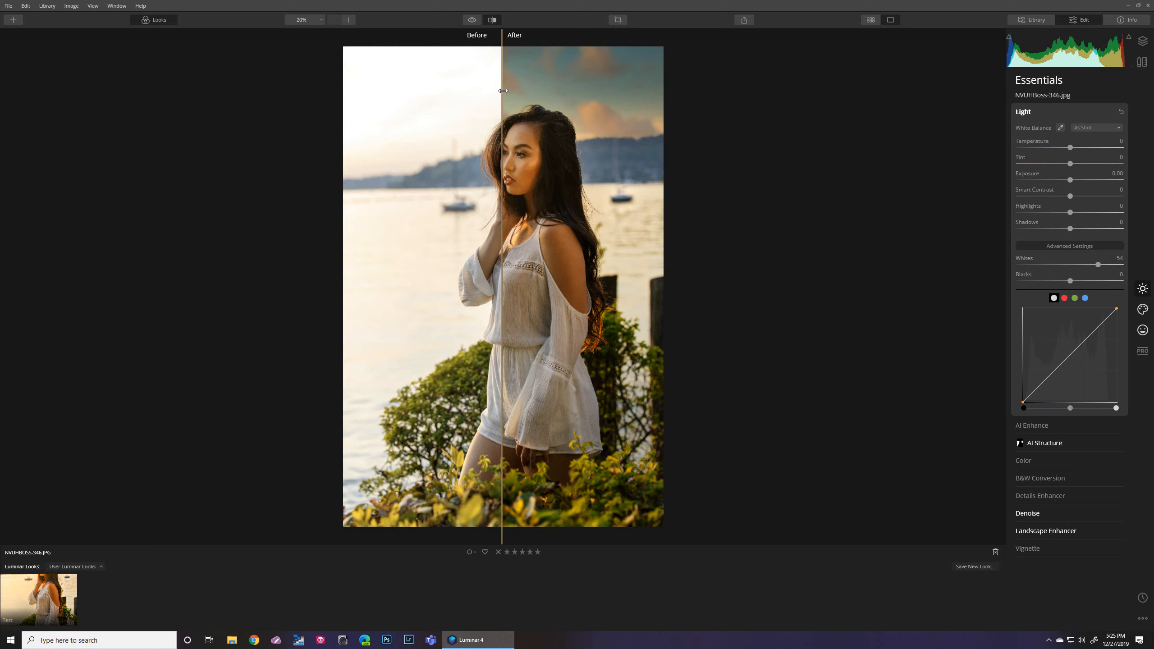
pyautogui.moveTo(502, 91); pyautogui.dragTo(350, 125)
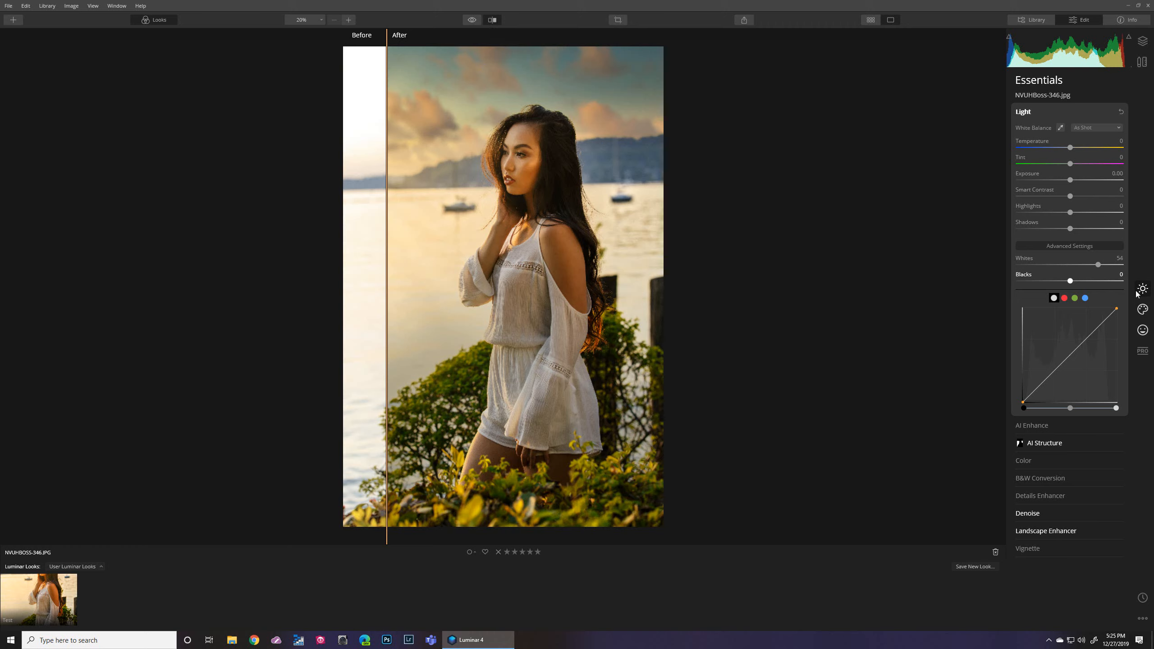
pyautogui.click(492, 19)
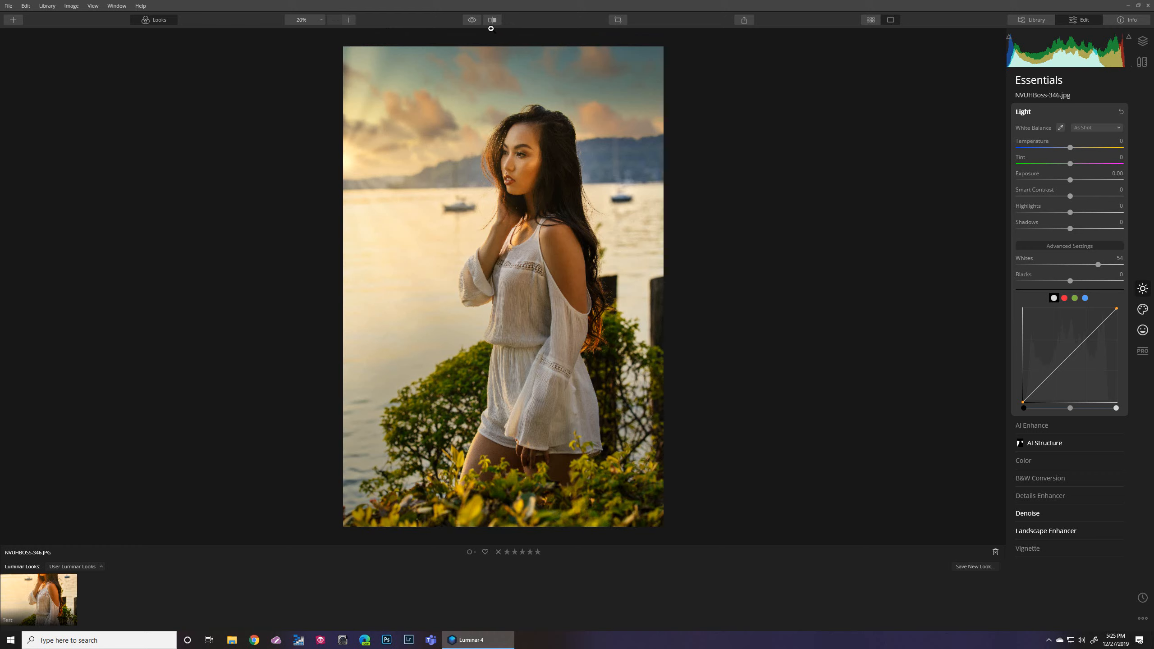